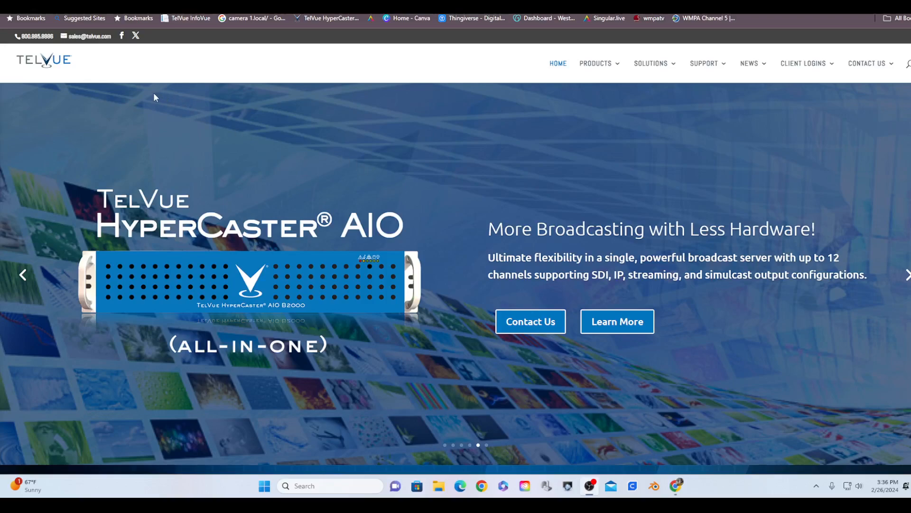
Log in to InfoVue from the TelVue site's client logins using the first saved account, entering the Windows PIN to fill its password.
{"action": "mouse_move", "coordinate": [808, 69]}
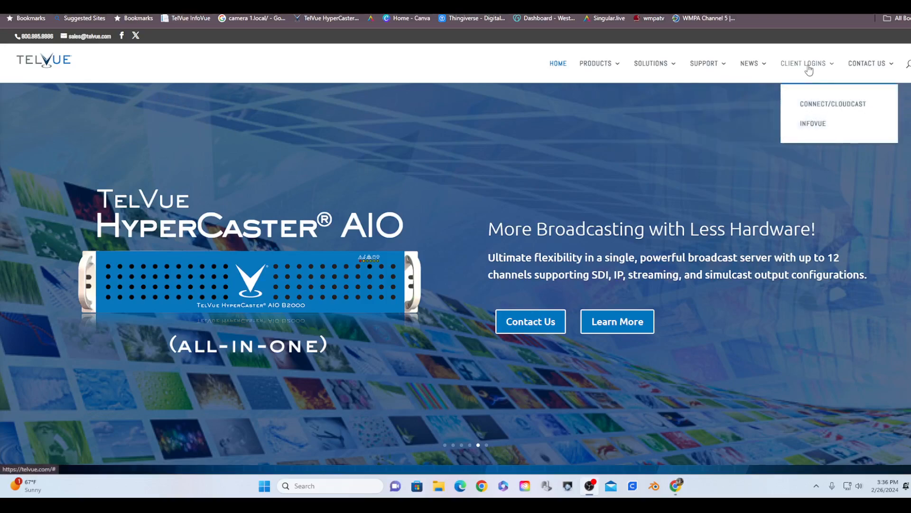
{"action": "left_click", "coordinate": [805, 124]}
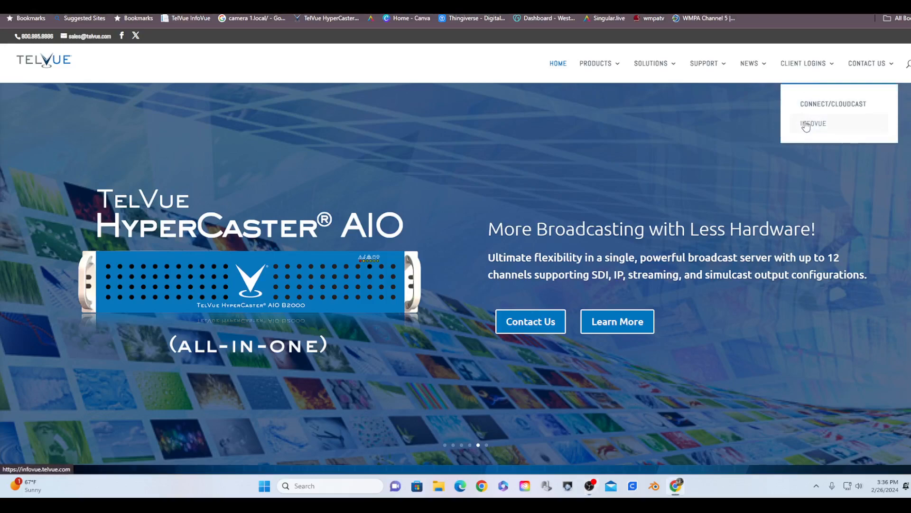
{"action": "left_click", "coordinate": [463, 100]}
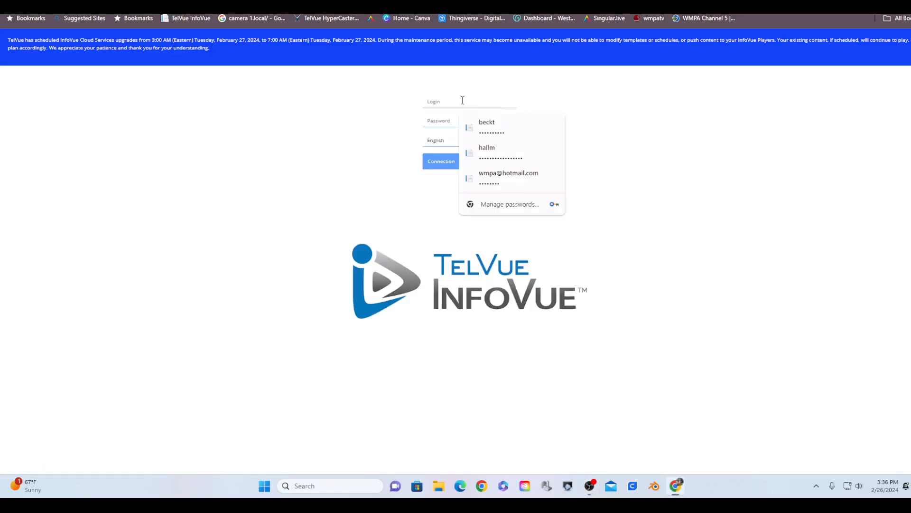
{"action": "left_click", "coordinate": [492, 128]}
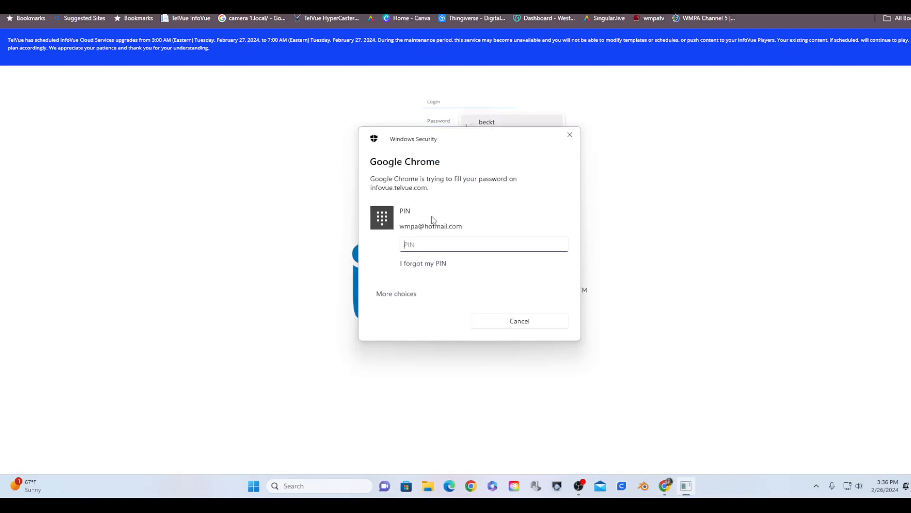
{"action": "type", "text": "••••"}
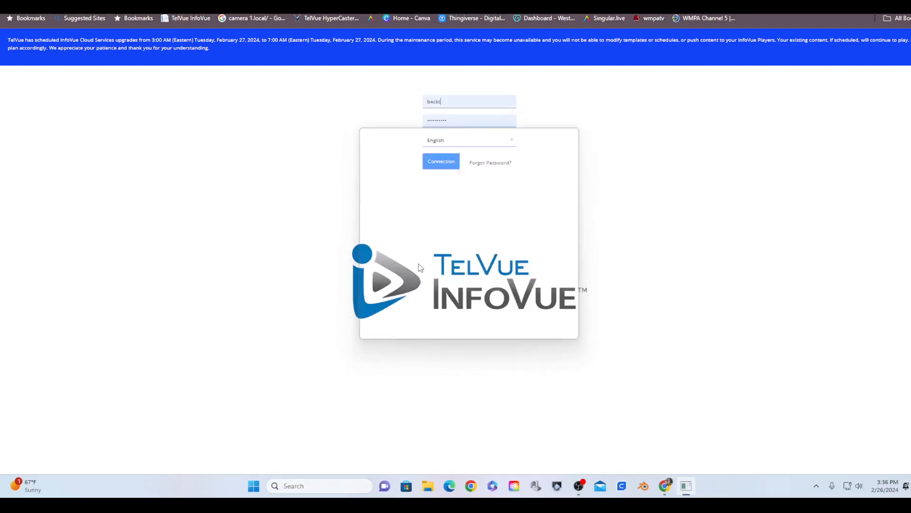
{"action": "left_click", "coordinate": [436, 164]}
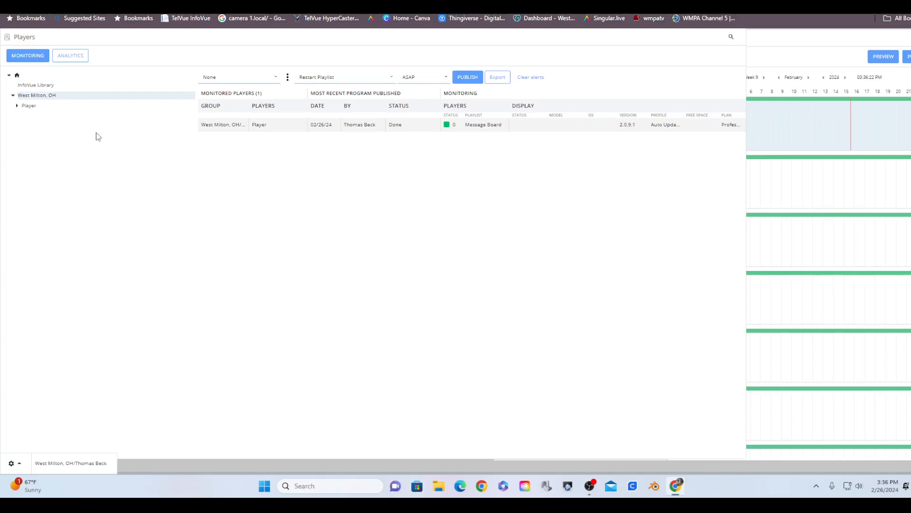
Leave the player monitoring view and look through the Videos, motionbackgrounds, NMUSAF and Weather content folders.
{"action": "left_click", "coordinate": [26, 60]}
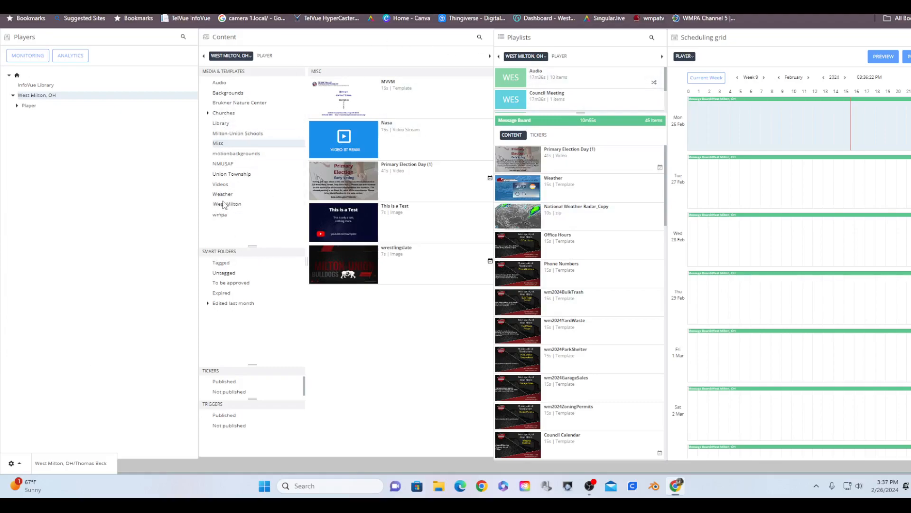
{"action": "left_click", "coordinate": [226, 185]}
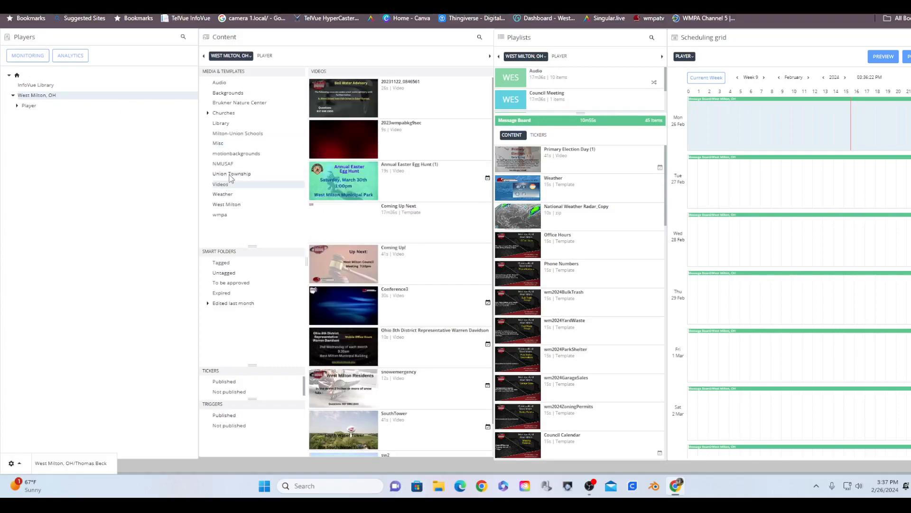
{"action": "left_click", "coordinate": [229, 154]}
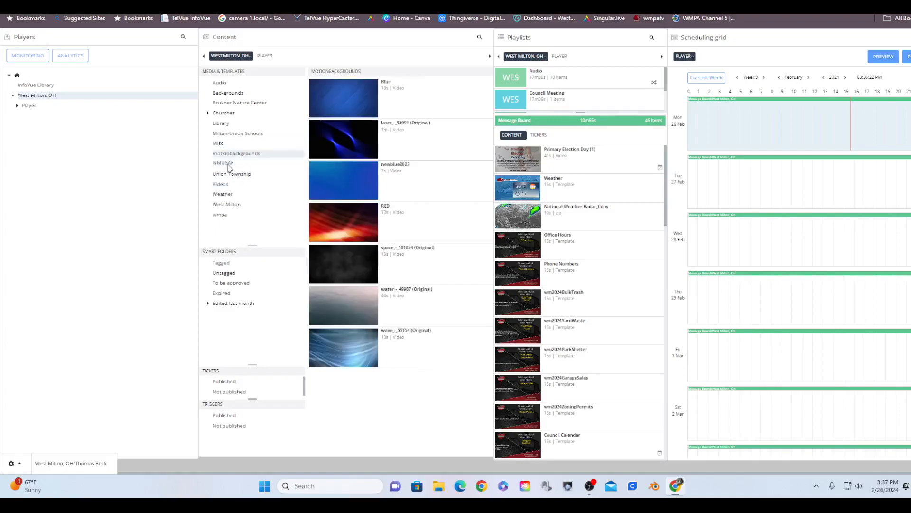
{"action": "left_click", "coordinate": [227, 164]}
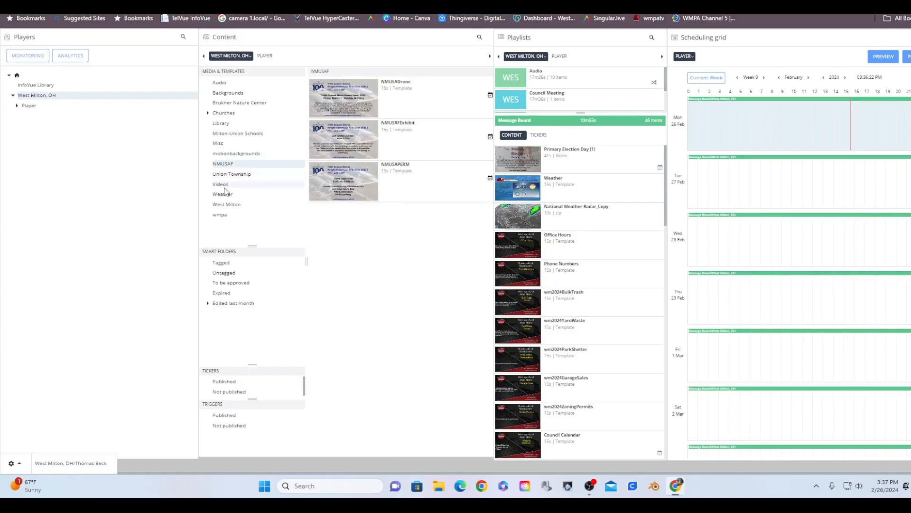
{"action": "left_click", "coordinate": [226, 184]}
{"action": "left_click", "coordinate": [224, 196]}
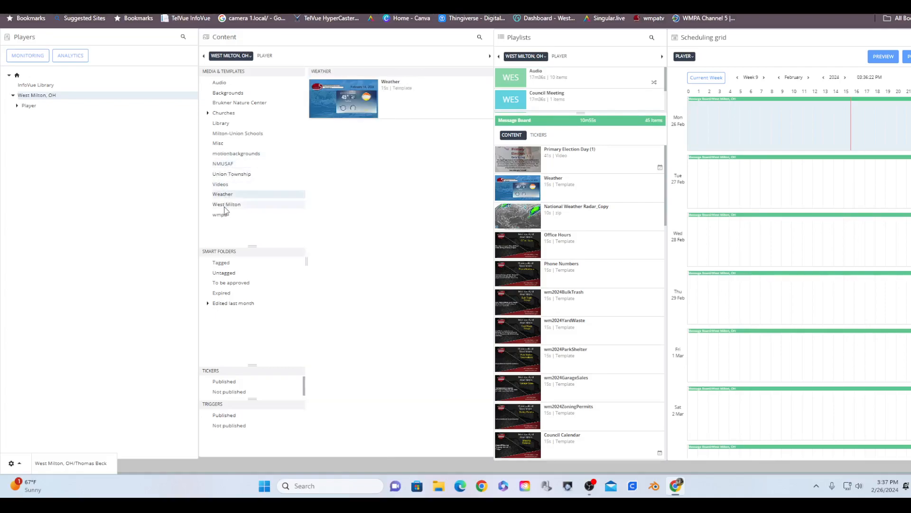
Add the Special Council template from the West Milton folder to the start of the Message Board playlist.
{"action": "left_click", "coordinate": [226, 205]}
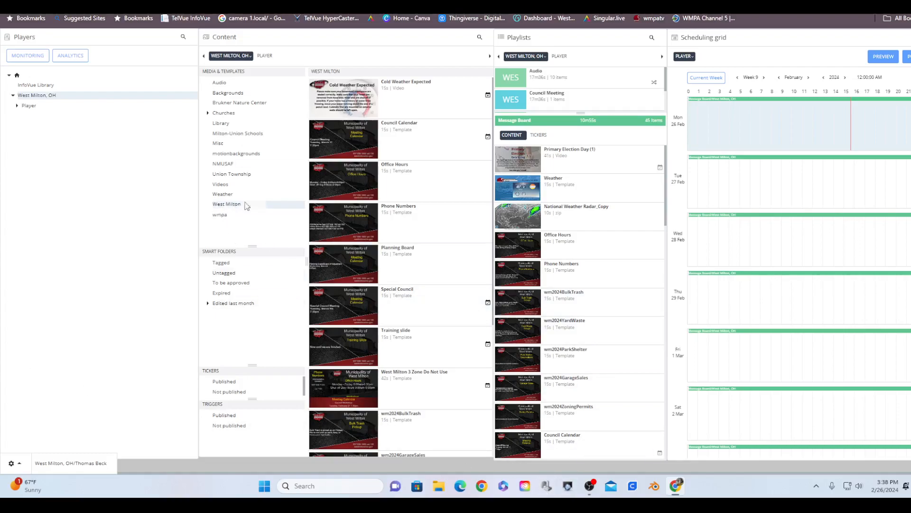
{"action": "scroll", "coordinate": [347, 304], "scroll_direction": "down", "scroll_amount": 2}
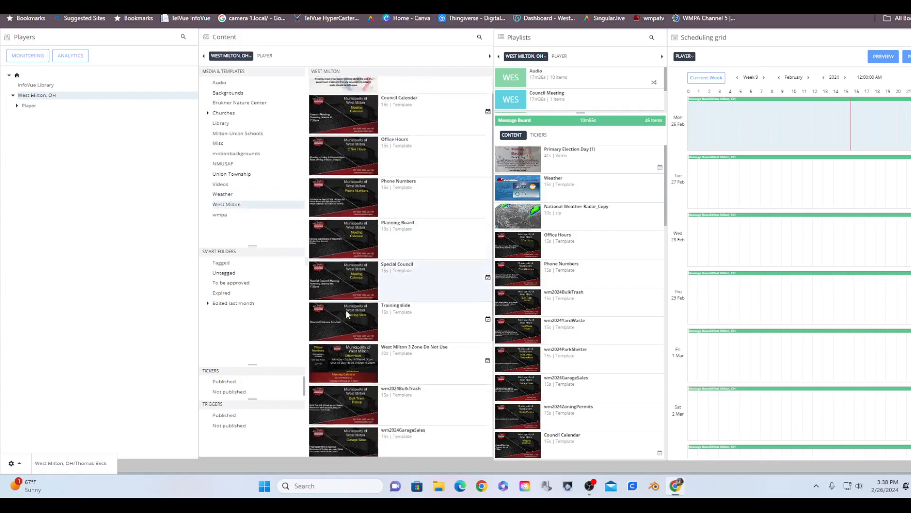
{"action": "scroll", "coordinate": [347, 321], "scroll_direction": "up", "scroll_amount": 1}
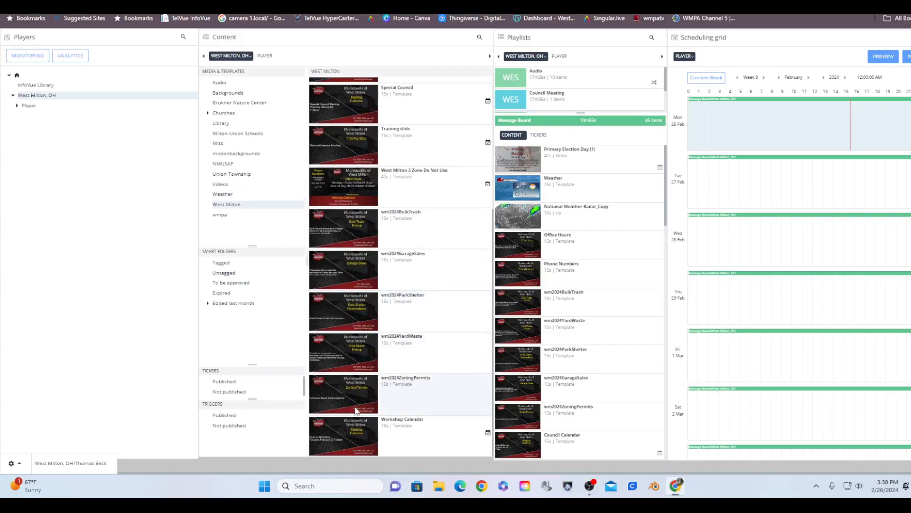
{"action": "scroll", "coordinate": [355, 402], "scroll_direction": "up", "scroll_amount": 1}
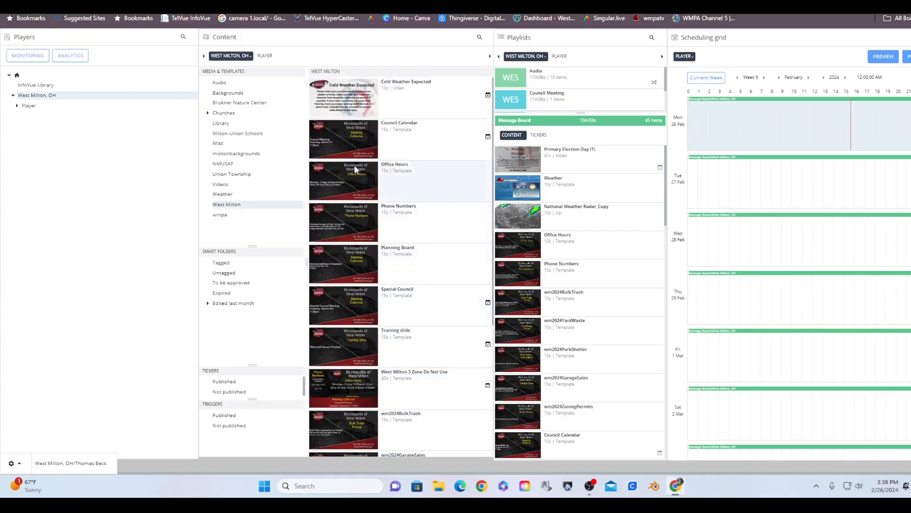
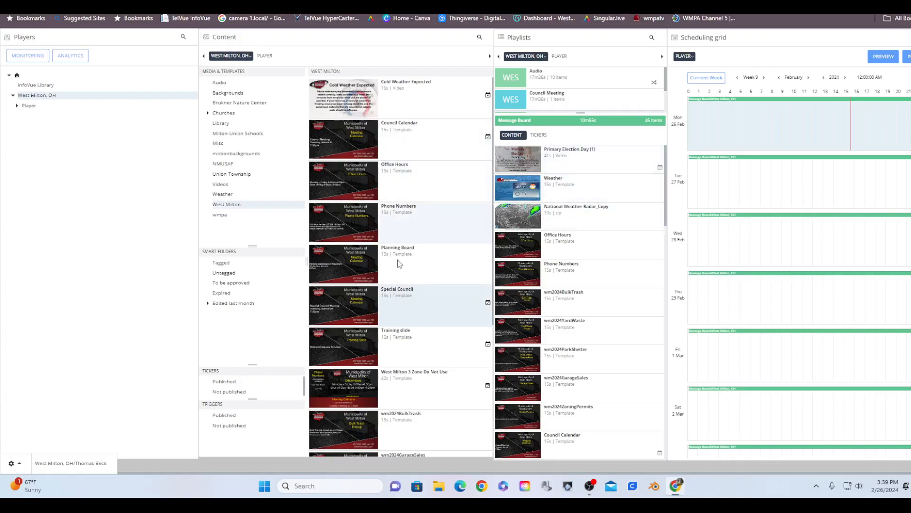
{"action": "left_click_drag", "start_coordinate": [346, 309], "coordinate": [524, 160]}
{"action": "left_click_drag", "start_coordinate": [339, 315], "coordinate": [522, 156]}
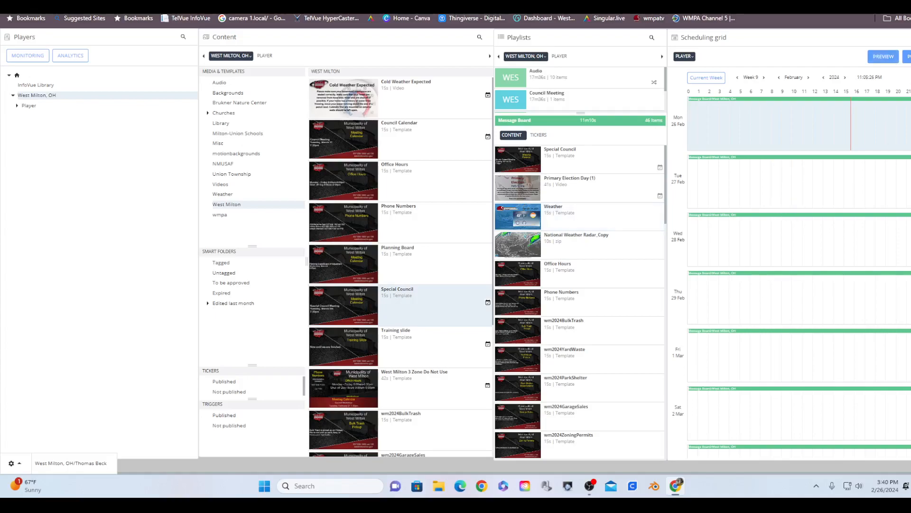
Check the player's publishing status and the live YouTube channel broadcast, then return to the InfoVue content and playlists.
{"action": "left_click", "coordinate": [27, 55]}
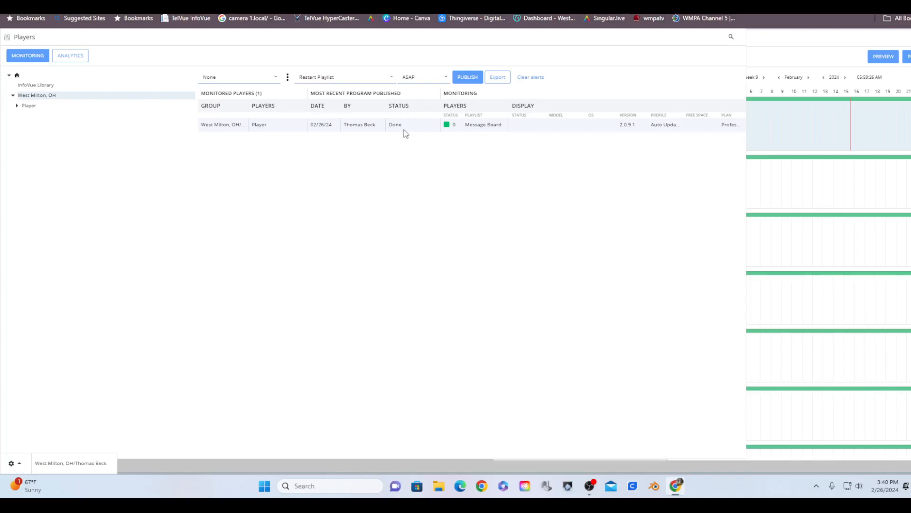
{"action": "left_click", "coordinate": [304, 5]}
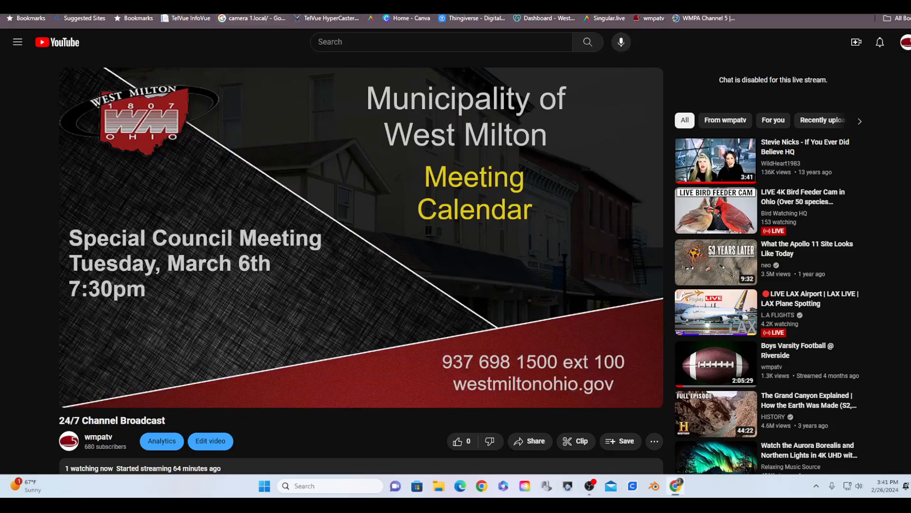
{"action": "left_click", "coordinate": [270, 2]}
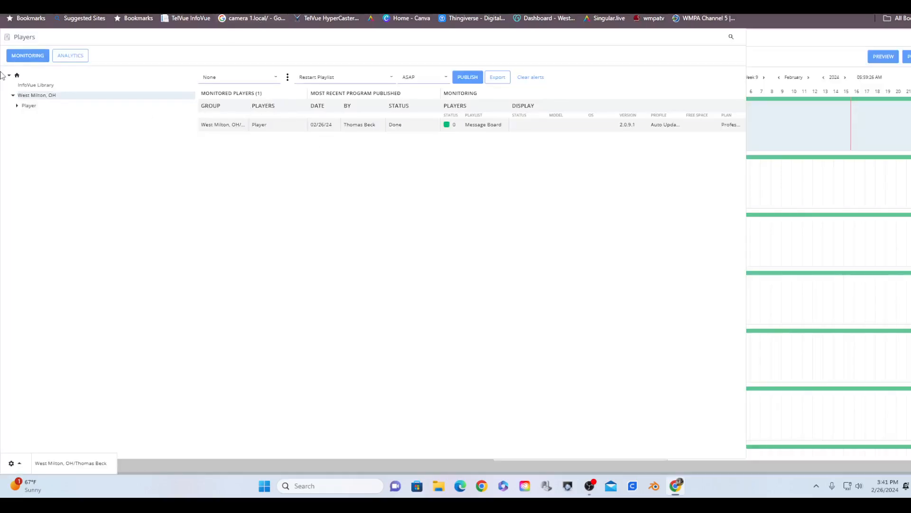
{"action": "left_click", "coordinate": [30, 55]}
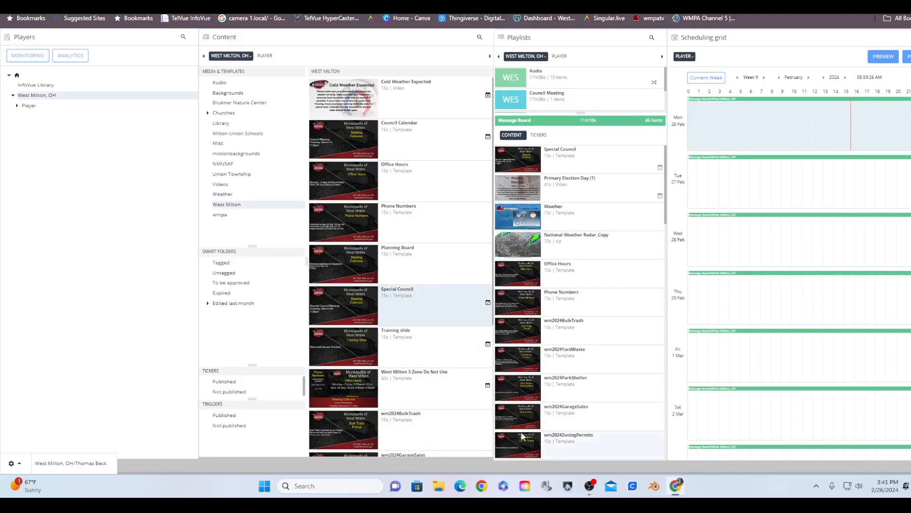
Delete the existing validity period in the properties of the playlist's Special Council template.
{"action": "double_click", "coordinate": [526, 167]}
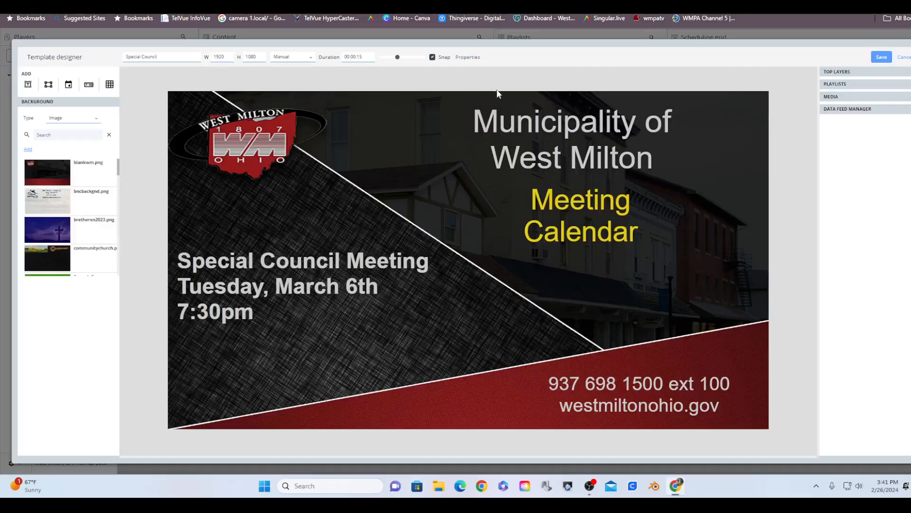
{"action": "left_click", "coordinate": [467, 62]}
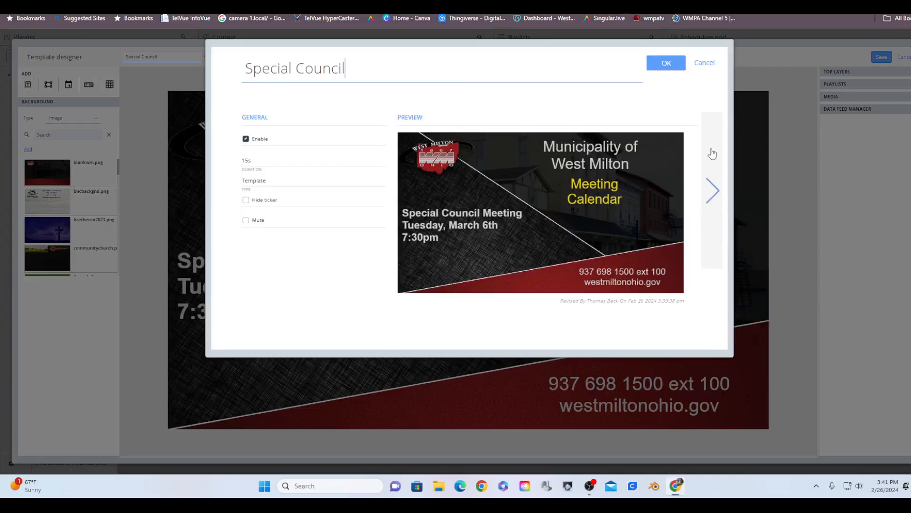
{"action": "left_click", "coordinate": [712, 190]}
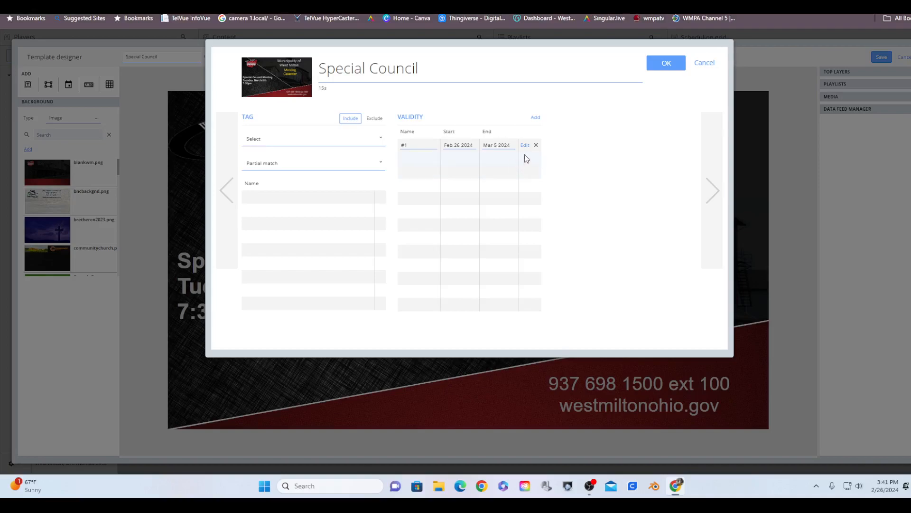
{"action": "left_click", "coordinate": [536, 145]}
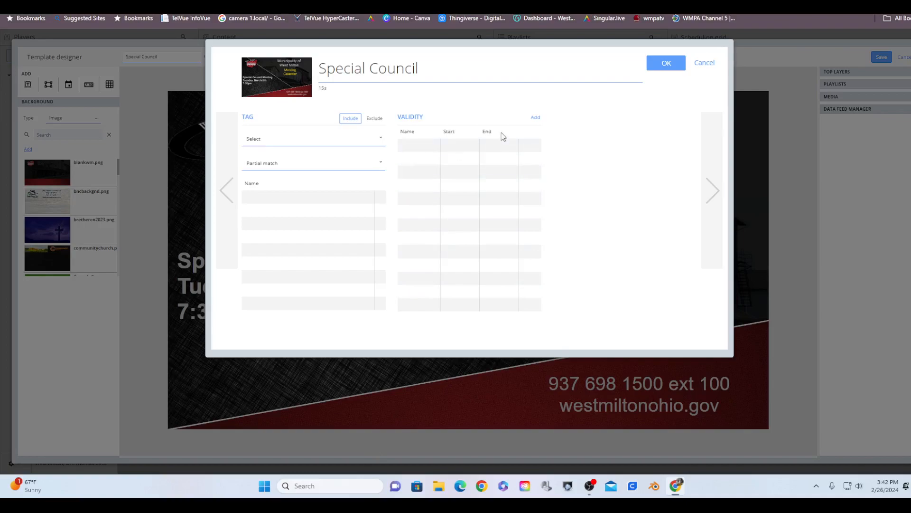
Add a validity period ending Mar 6 2024 to the Special Council template and save the template.
{"action": "left_click", "coordinate": [536, 117]}
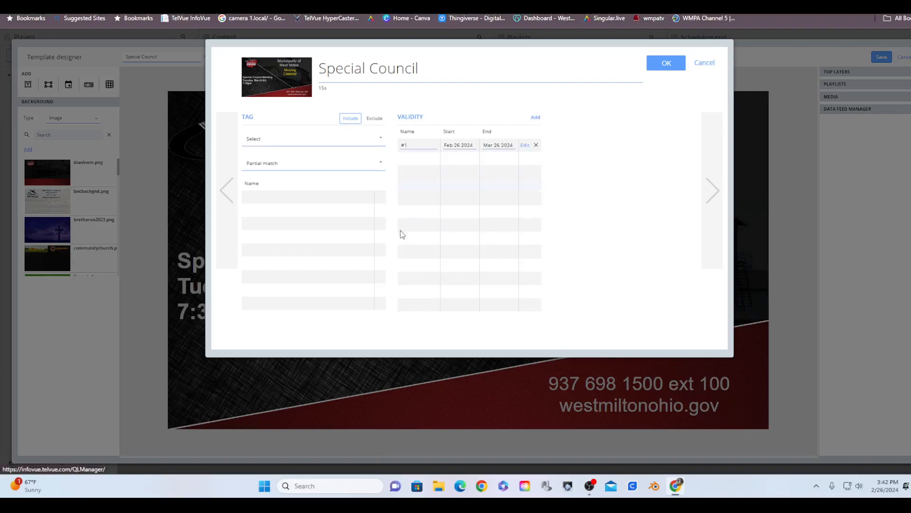
{"action": "left_click", "coordinate": [499, 145]}
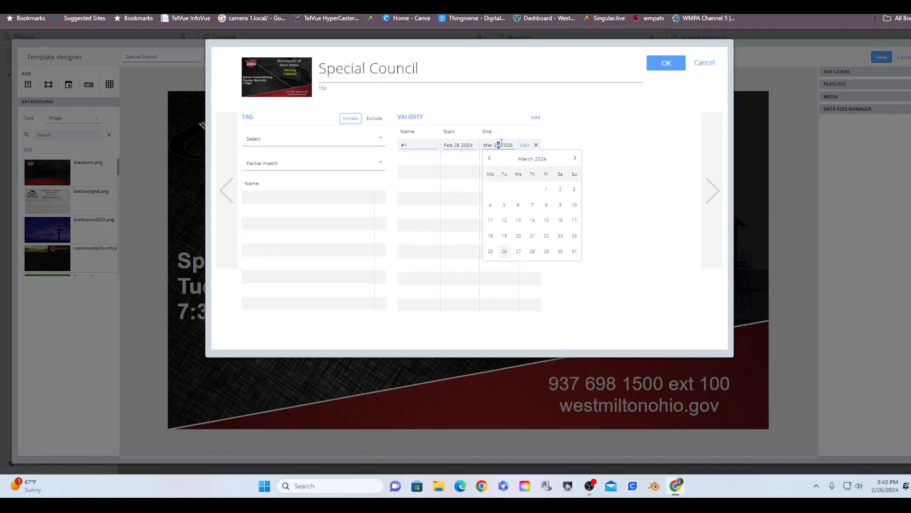
{"action": "left_click", "coordinate": [518, 205]}
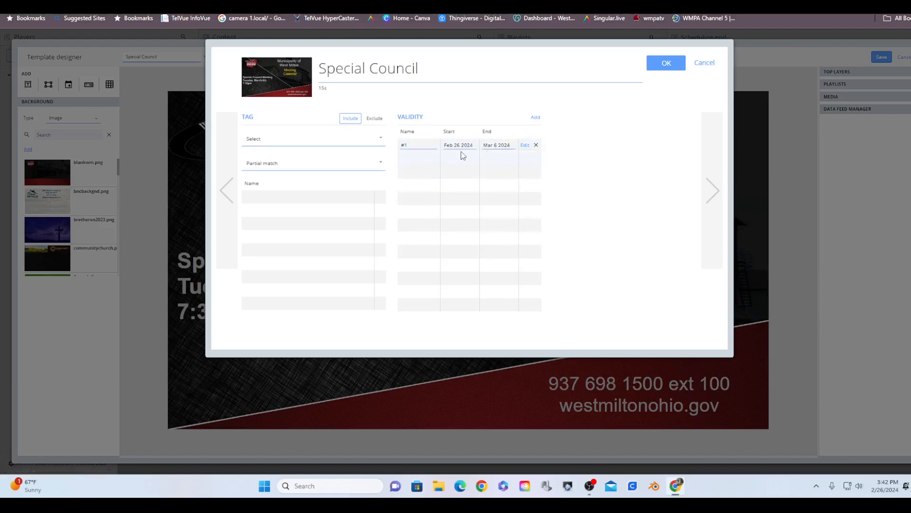
{"action": "left_click", "coordinate": [666, 63]}
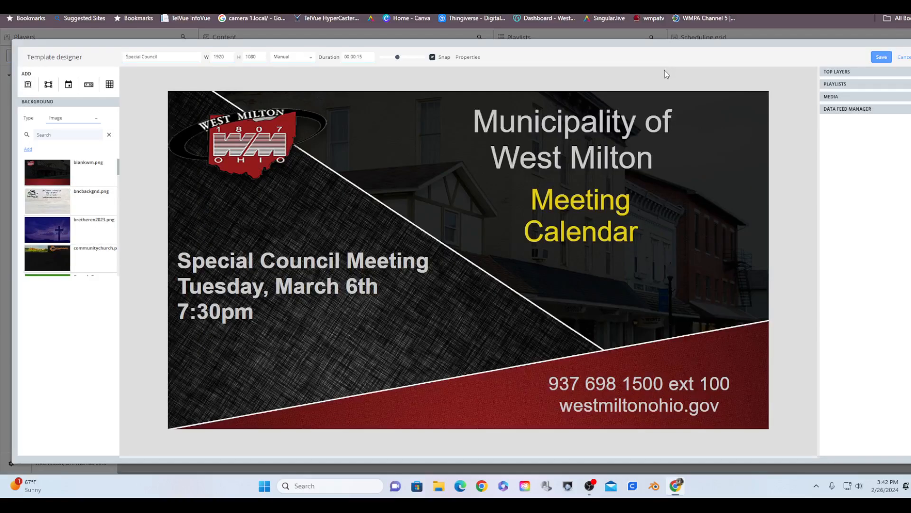
{"action": "left_click", "coordinate": [879, 58]}
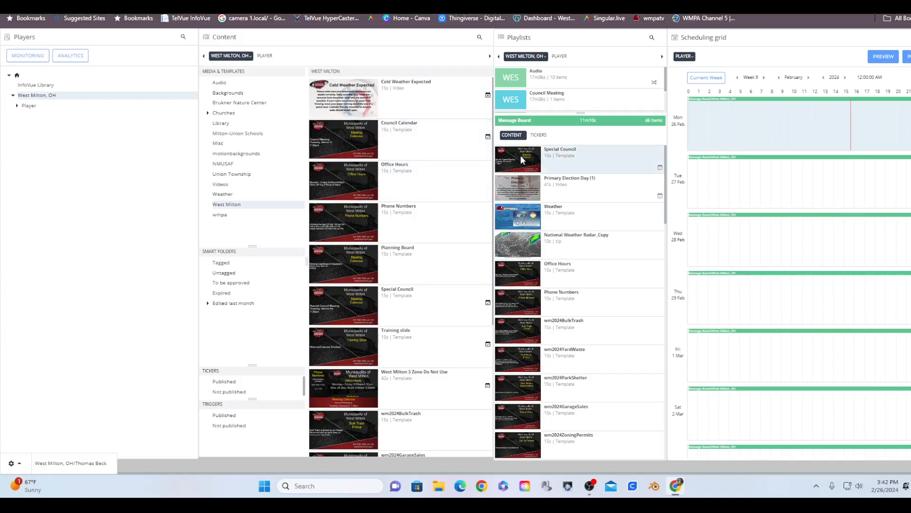
Reopen the Special Council template's properties, examine the daily hours and weekdays of its validity period, and leave without changes.
{"action": "double_click", "coordinate": [532, 167]}
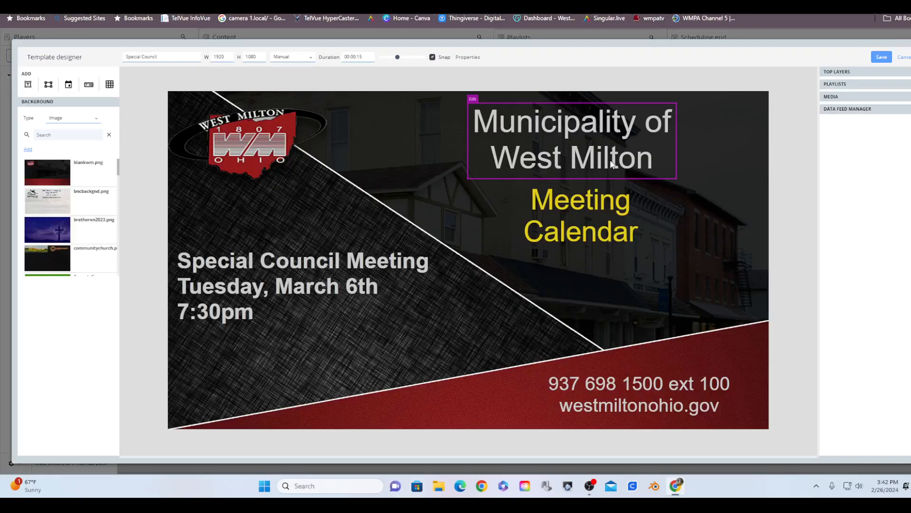
{"action": "left_click", "coordinate": [468, 57]}
{"action": "left_click", "coordinate": [713, 192]}
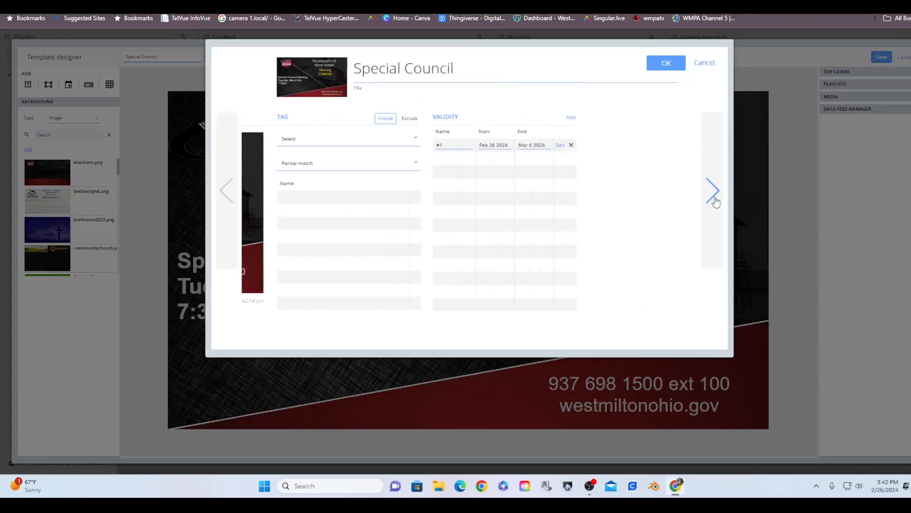
{"action": "left_click", "coordinate": [526, 145]}
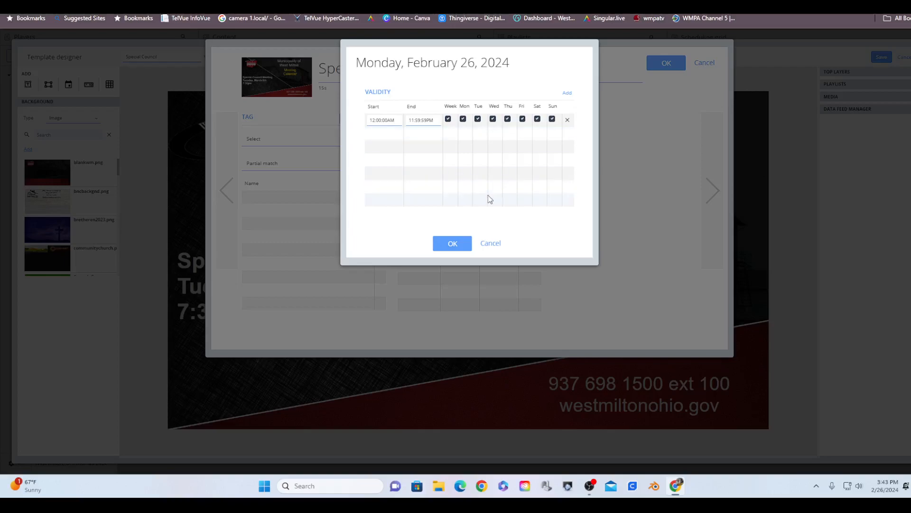
{"action": "left_click", "coordinate": [489, 244]}
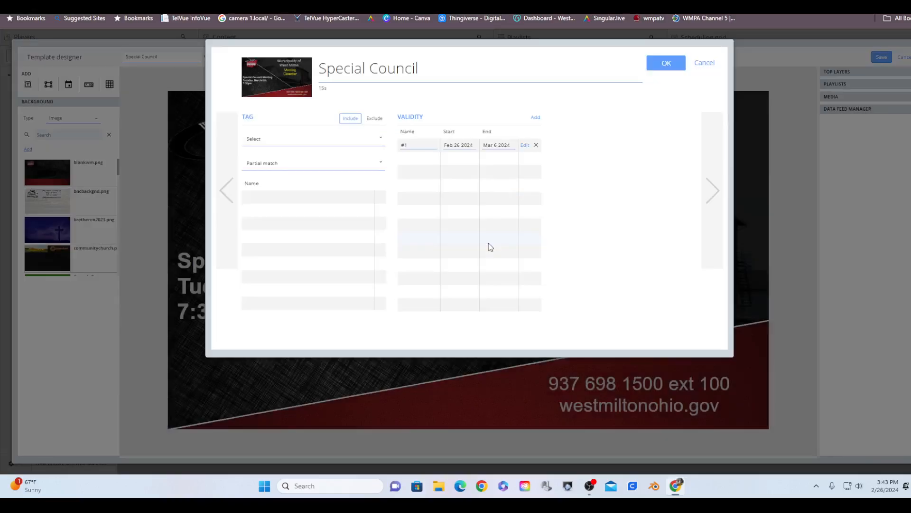
{"action": "left_click", "coordinate": [707, 63]}
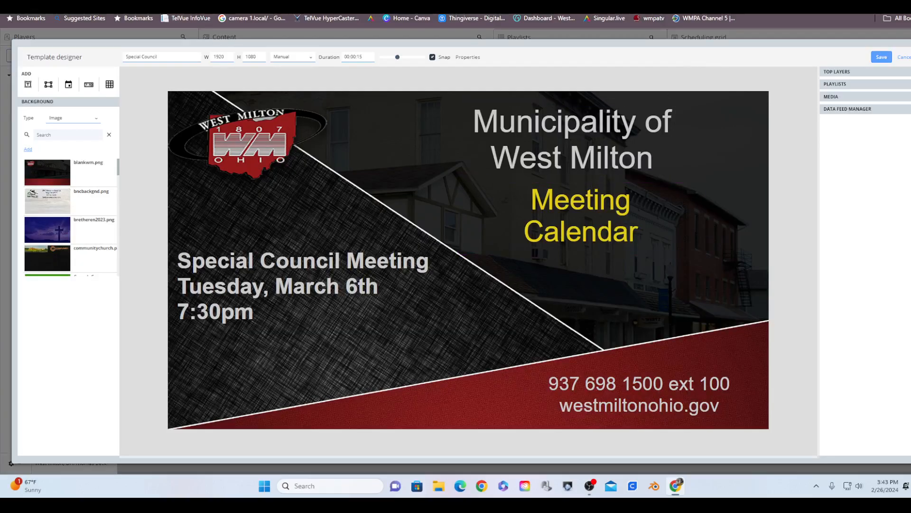
Save and close the Special Council template, and remove its slide from the Message Board playlist.
{"action": "left_click", "coordinate": [889, 59]}
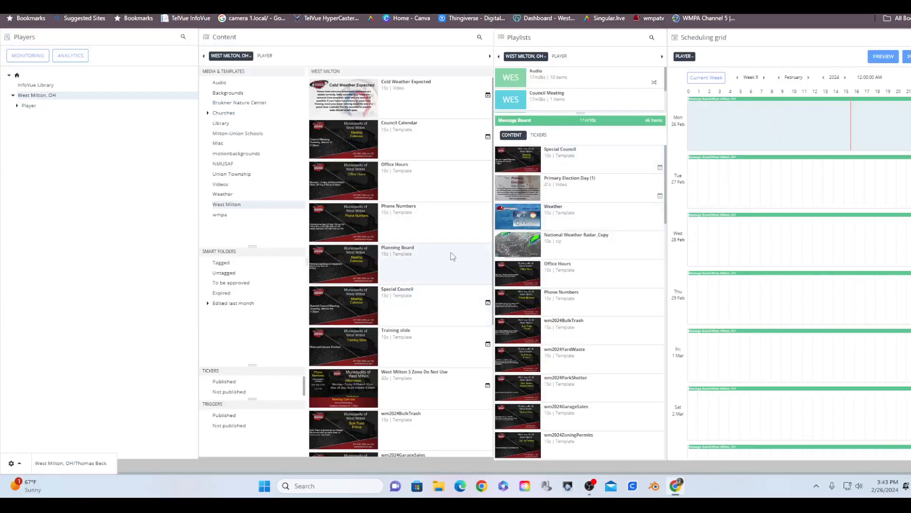
{"action": "right_click", "coordinate": [549, 157]}
{"action": "left_click", "coordinate": [564, 175]}
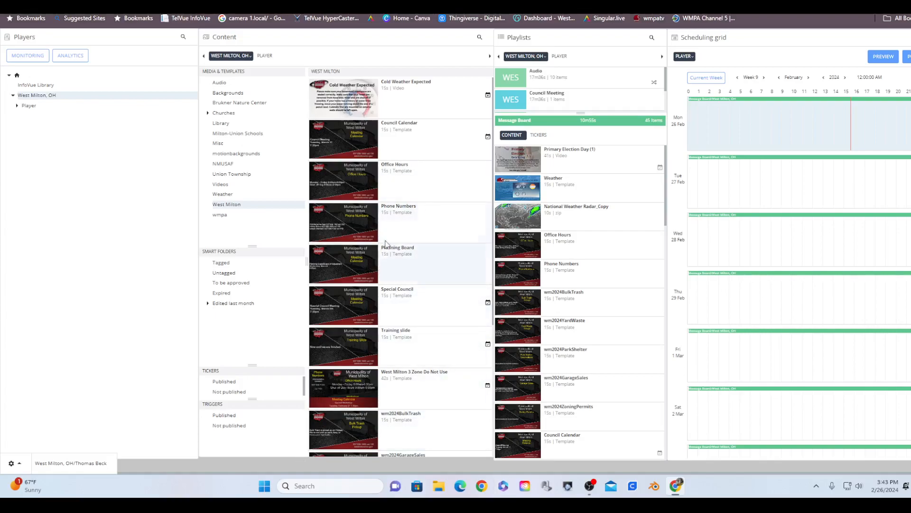
Duplicate the Phone Numbers template in the West Milton content folder, and view the original's design without changing it.
{"action": "right_click", "coordinate": [385, 227]}
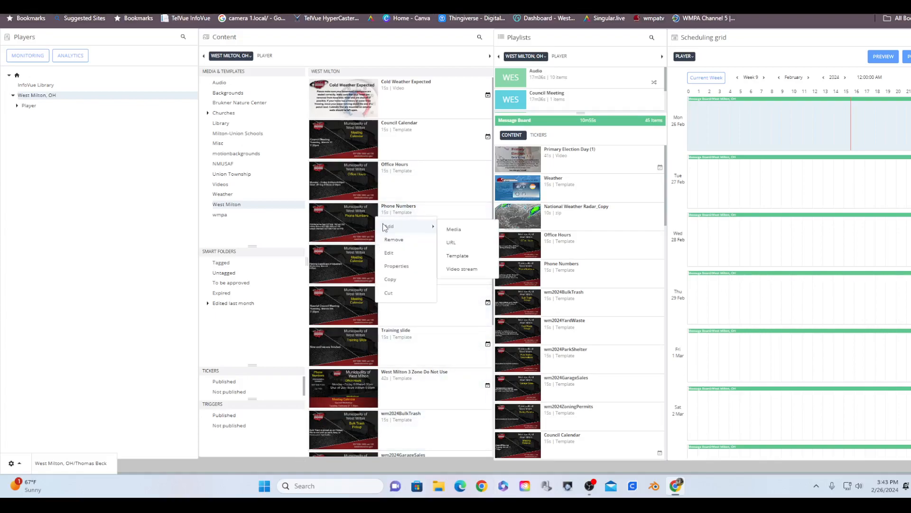
{"action": "left_click", "coordinate": [390, 280]}
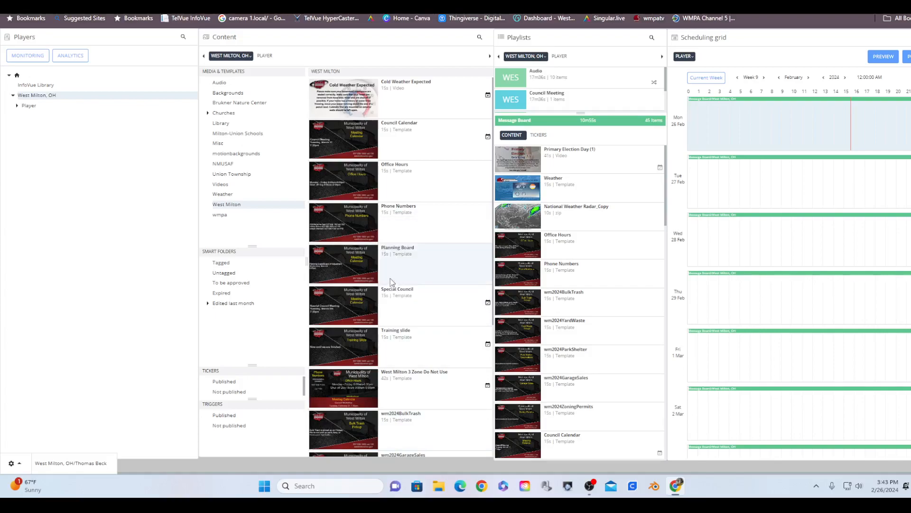
{"action": "right_click", "coordinate": [390, 228]}
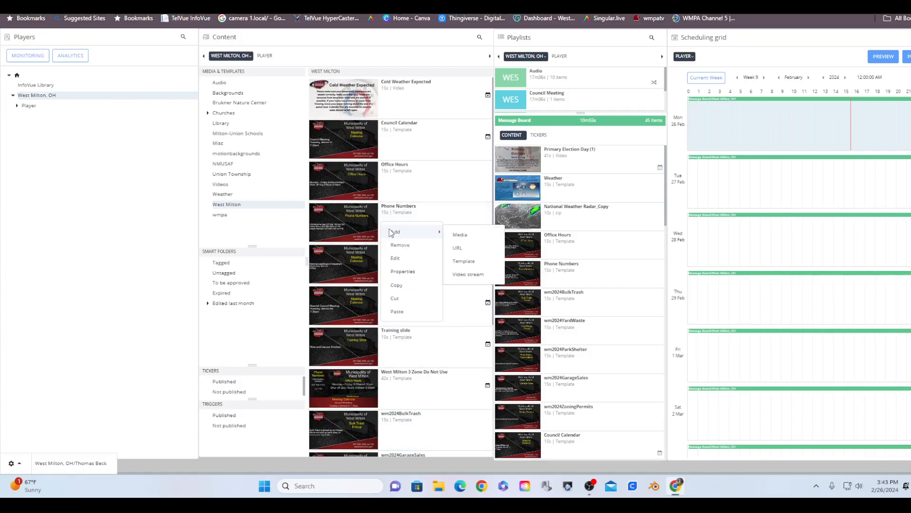
{"action": "left_click", "coordinate": [401, 313]}
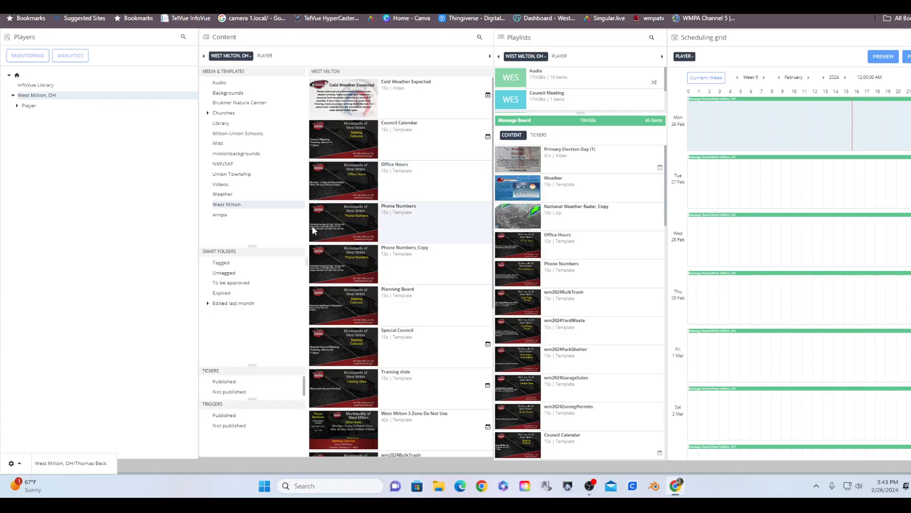
{"action": "double_click", "coordinate": [333, 227]}
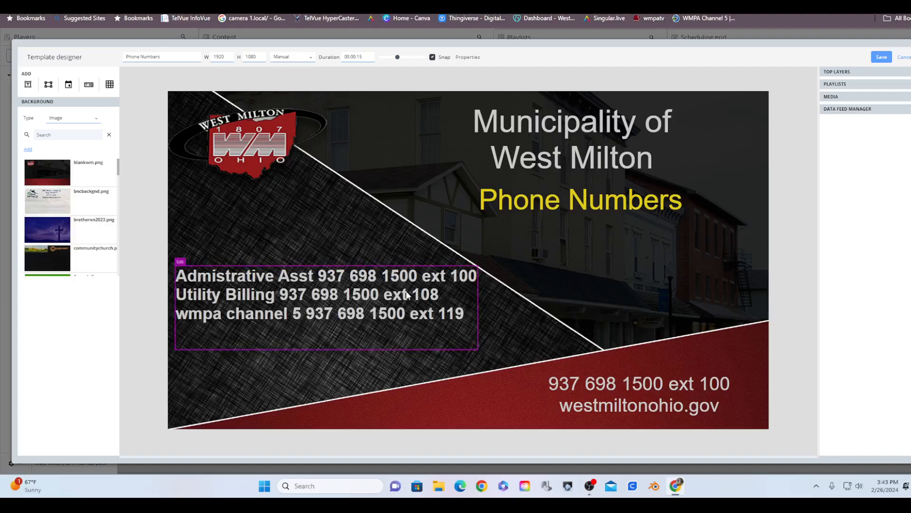
{"action": "left_click", "coordinate": [904, 57]}
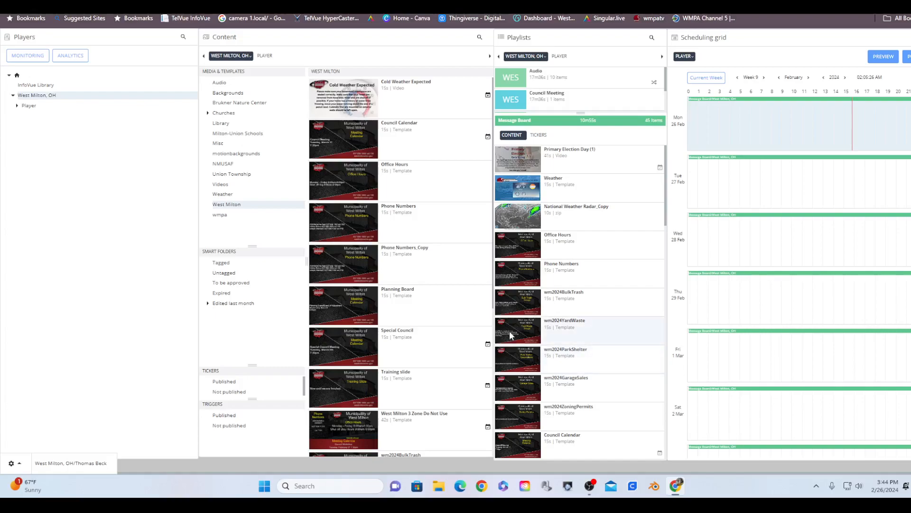
Delete the duplicate Phone Numbers template from the West Milton content folder.
{"action": "right_click", "coordinate": [369, 267]}
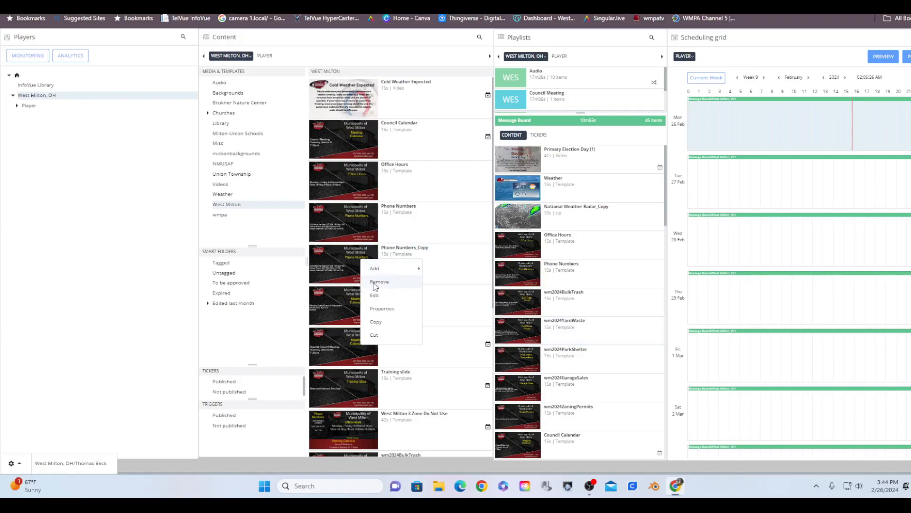
{"action": "left_click", "coordinate": [374, 284]}
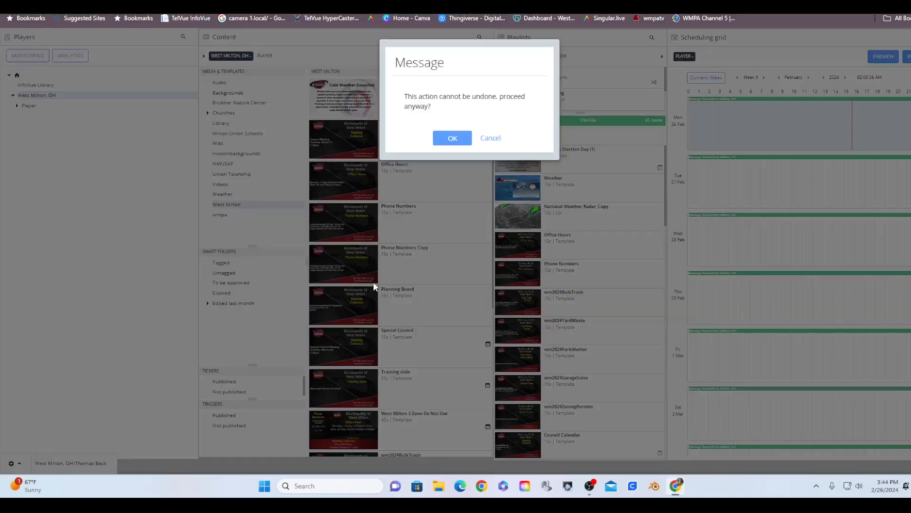
{"action": "left_click", "coordinate": [459, 135]}
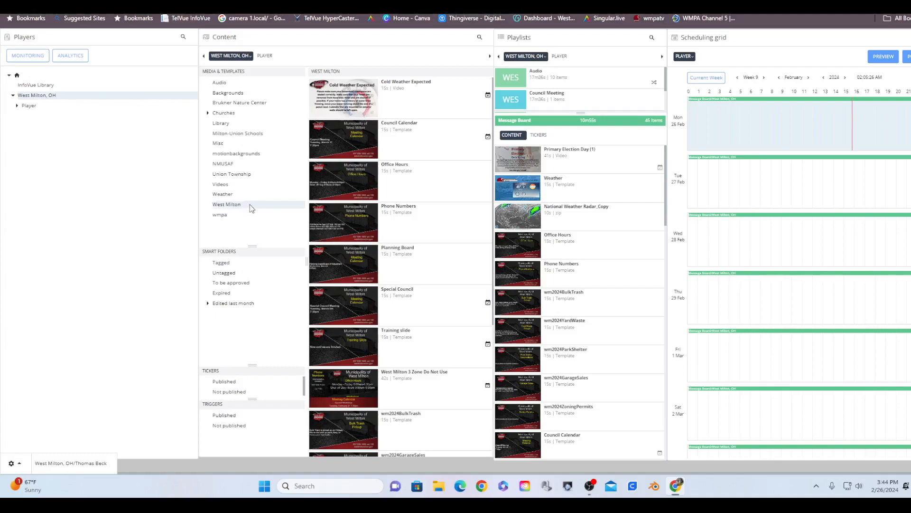
Upload basketballtemplate.png to the West Milton content folder and add it as the first item of the Message Board playlist.
{"action": "right_click", "coordinate": [424, 182]}
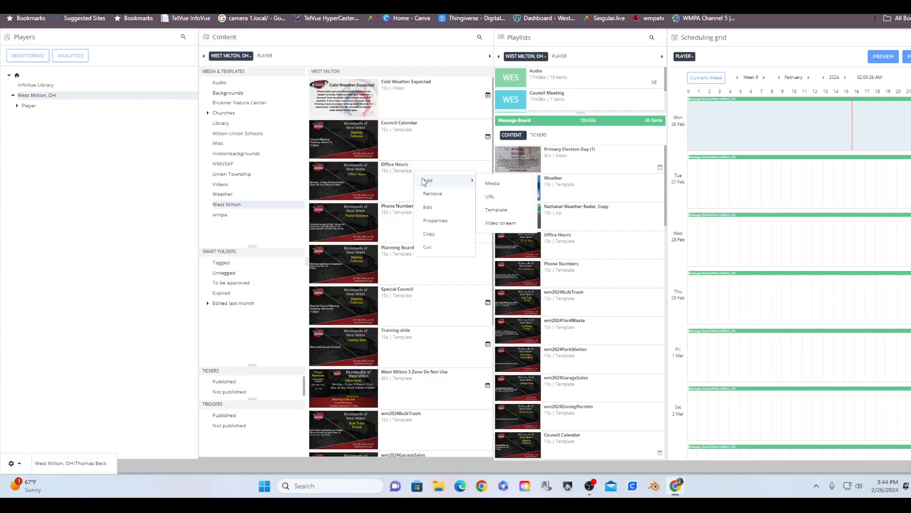
{"action": "left_click", "coordinate": [491, 184]}
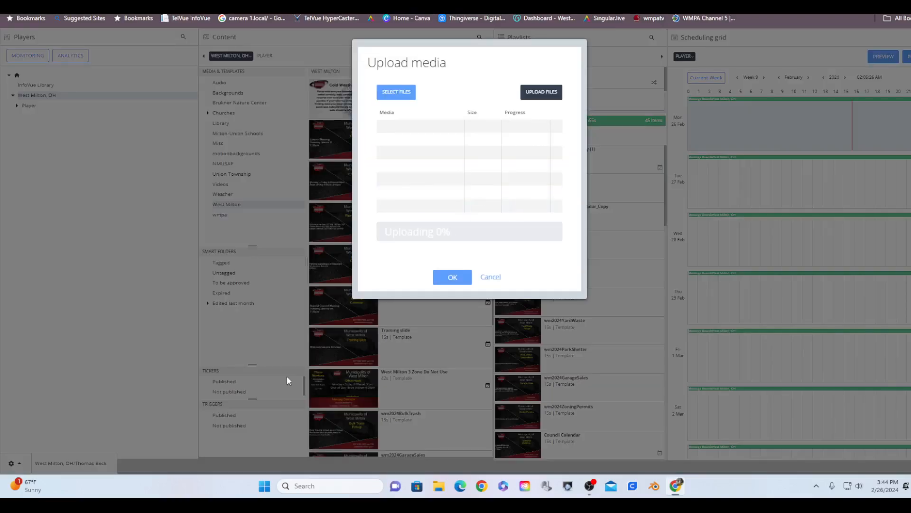
{"action": "left_click", "coordinate": [405, 93]}
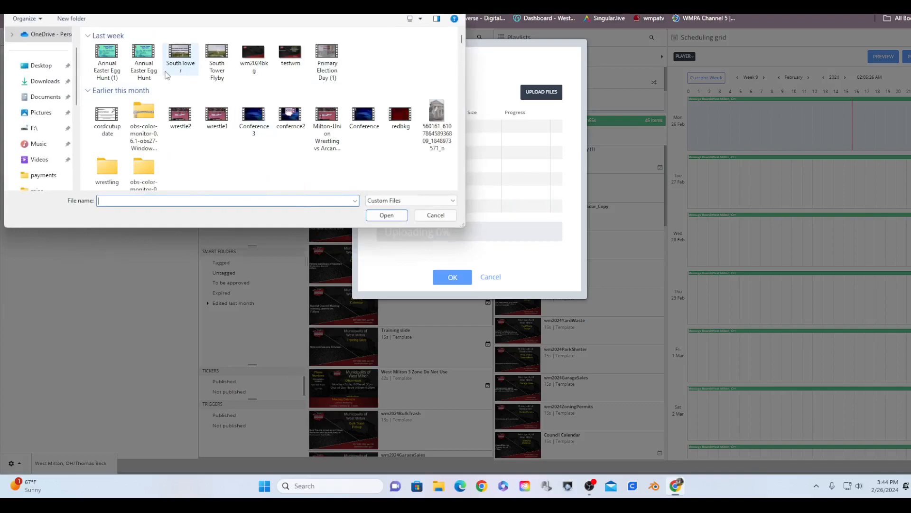
{"action": "scroll", "coordinate": [304, 127], "scroll_direction": "down", "scroll_amount": 1}
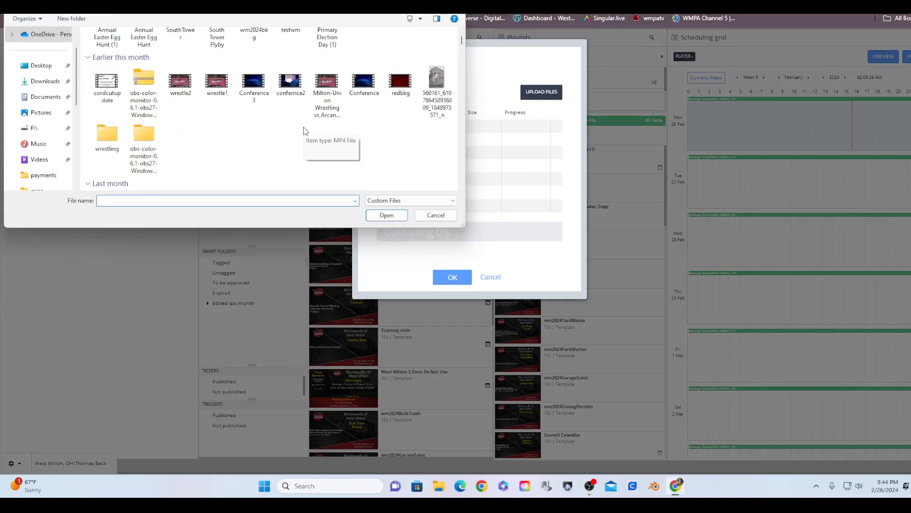
{"action": "scroll", "coordinate": [297, 130], "scroll_direction": "up", "scroll_amount": 1}
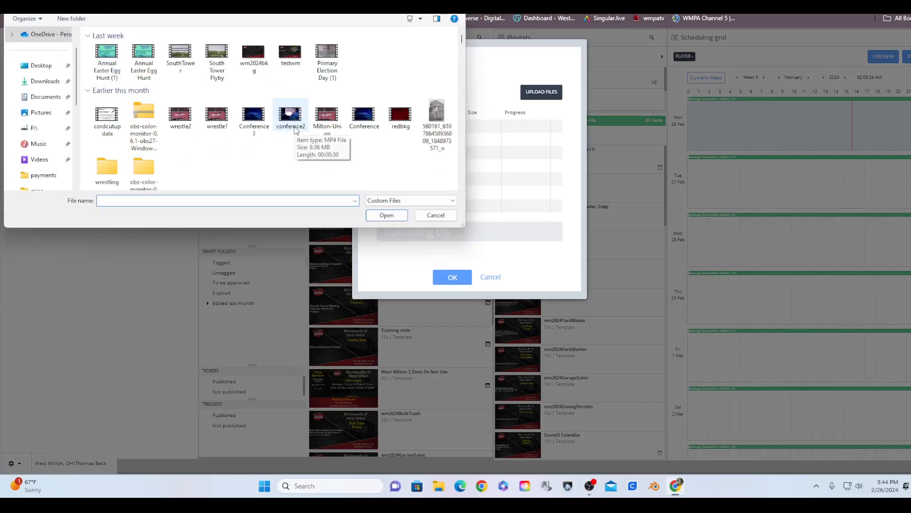
{"action": "scroll", "coordinate": [294, 130], "scroll_direction": "down", "scroll_amount": 8}
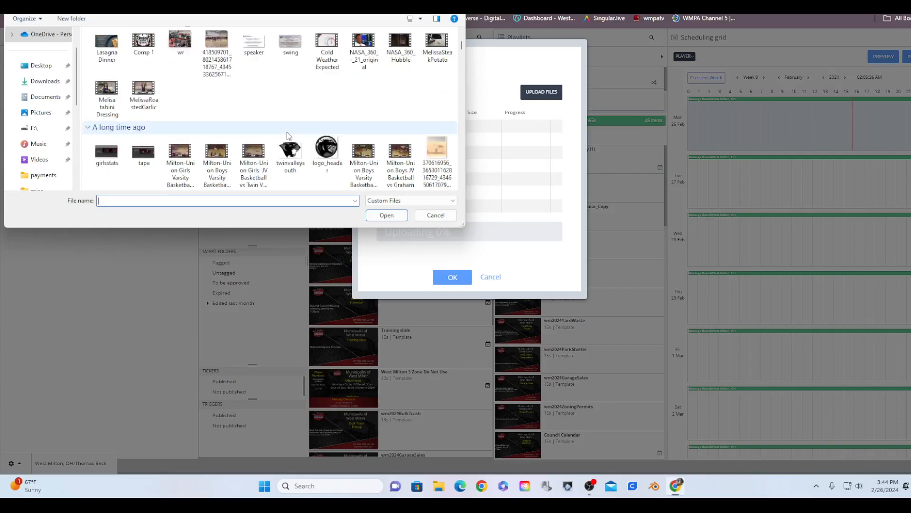
{"action": "scroll", "coordinate": [288, 133], "scroll_direction": "down", "scroll_amount": 1}
{"action": "scroll", "coordinate": [288, 132], "scroll_direction": "down", "scroll_amount": 3}
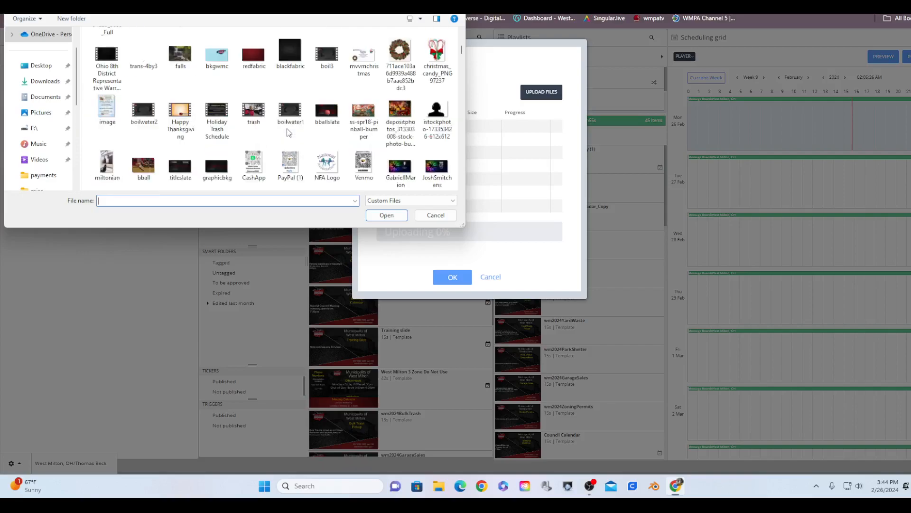
{"action": "scroll", "coordinate": [288, 133], "scroll_direction": "down", "scroll_amount": 2}
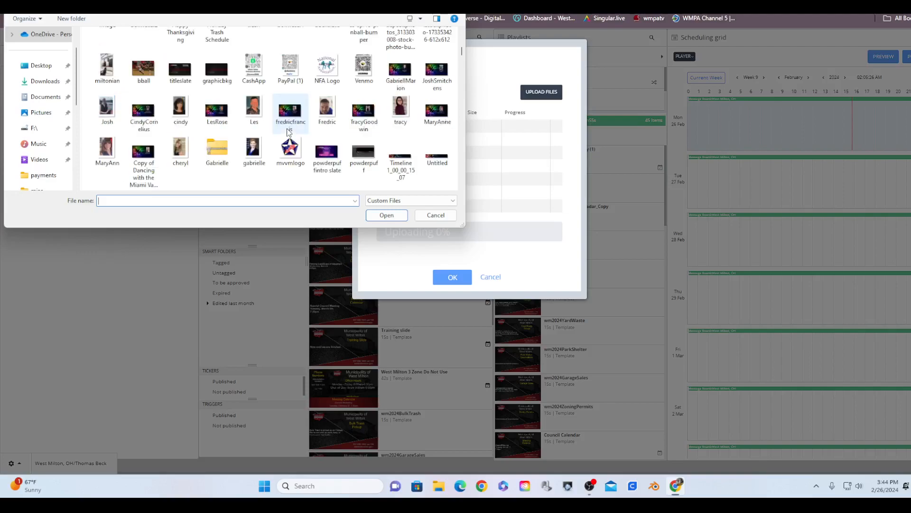
{"action": "scroll", "coordinate": [288, 133], "scroll_direction": "up", "scroll_amount": 10}
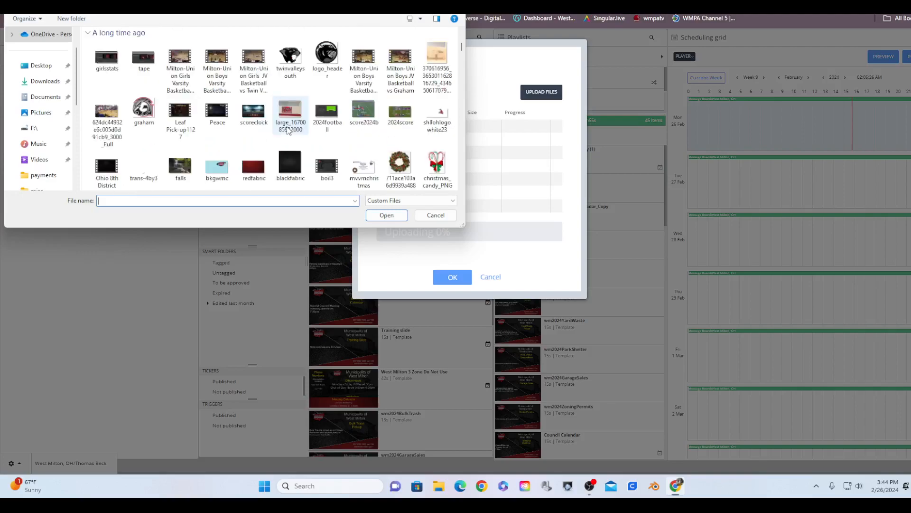
{"action": "scroll", "coordinate": [287, 129], "scroll_direction": "down", "scroll_amount": 1}
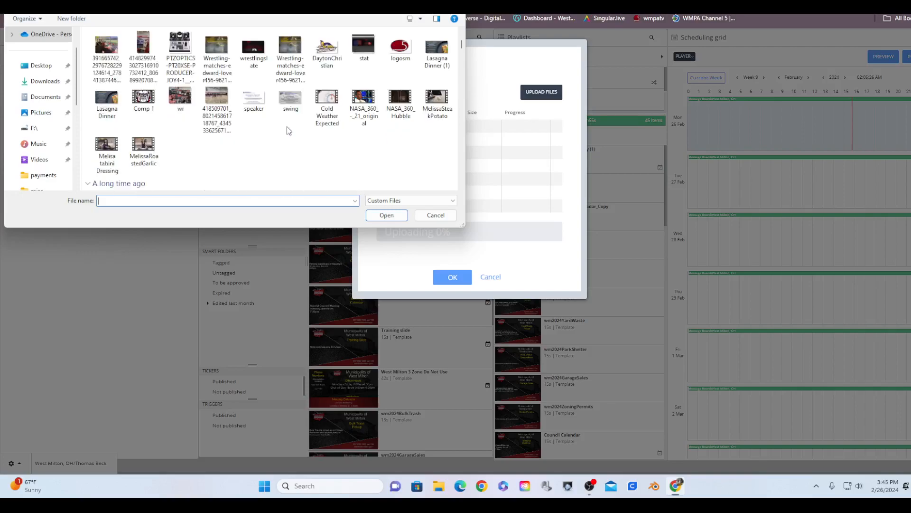
{"action": "scroll", "coordinate": [287, 131], "scroll_direction": "down", "scroll_amount": 4}
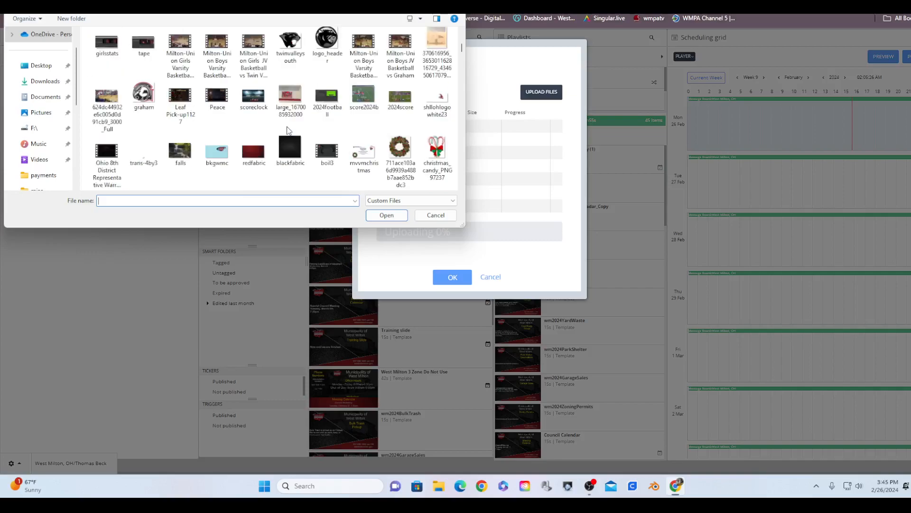
{"action": "scroll", "coordinate": [288, 130], "scroll_direction": "down", "scroll_amount": 5}
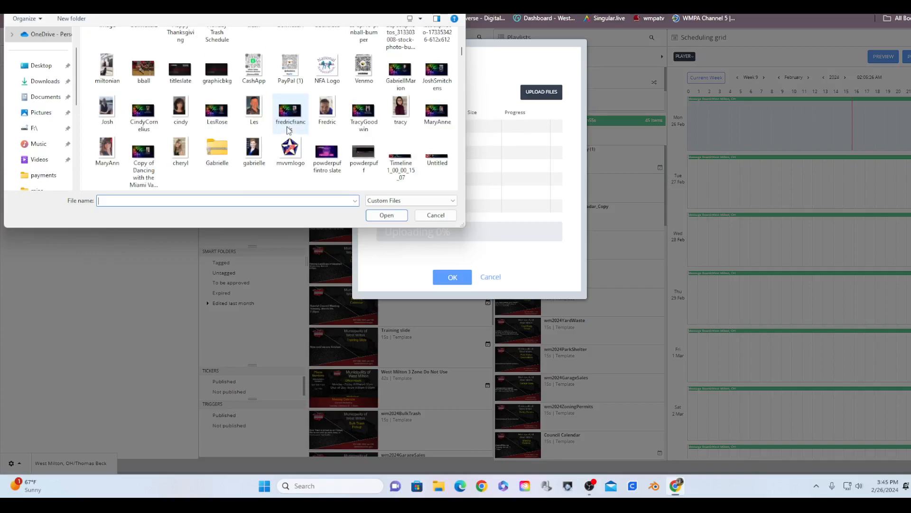
{"action": "scroll", "coordinate": [288, 130], "scroll_direction": "down", "scroll_amount": 2}
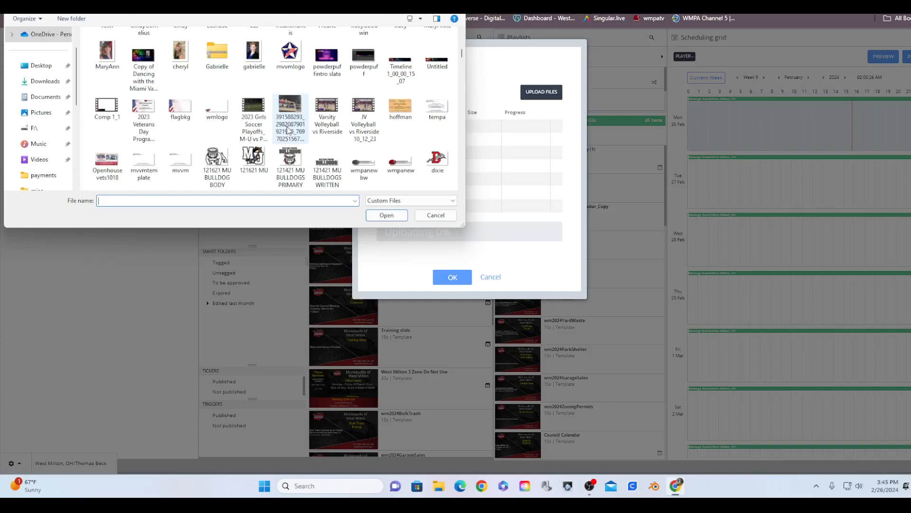
{"action": "scroll", "coordinate": [287, 129], "scroll_direction": "down", "scroll_amount": 5}
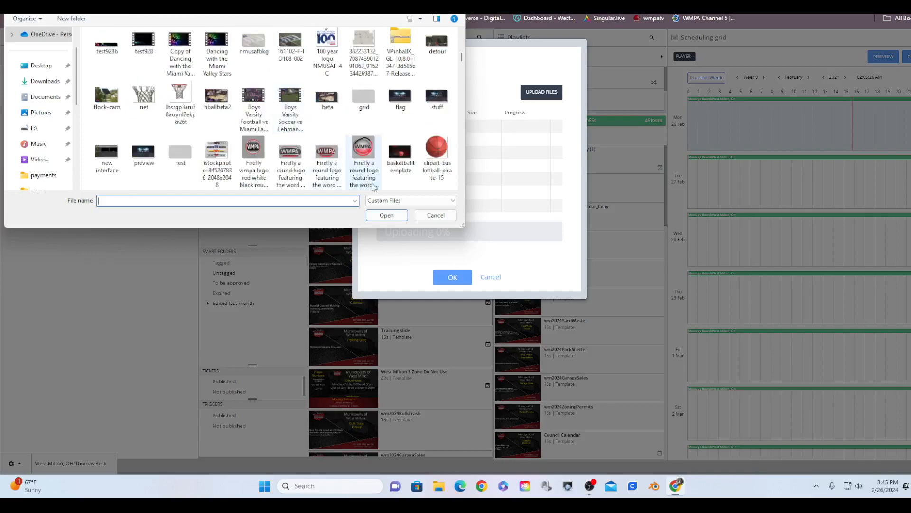
{"action": "left_click", "coordinate": [399, 159]}
{"action": "left_click", "coordinate": [387, 215]}
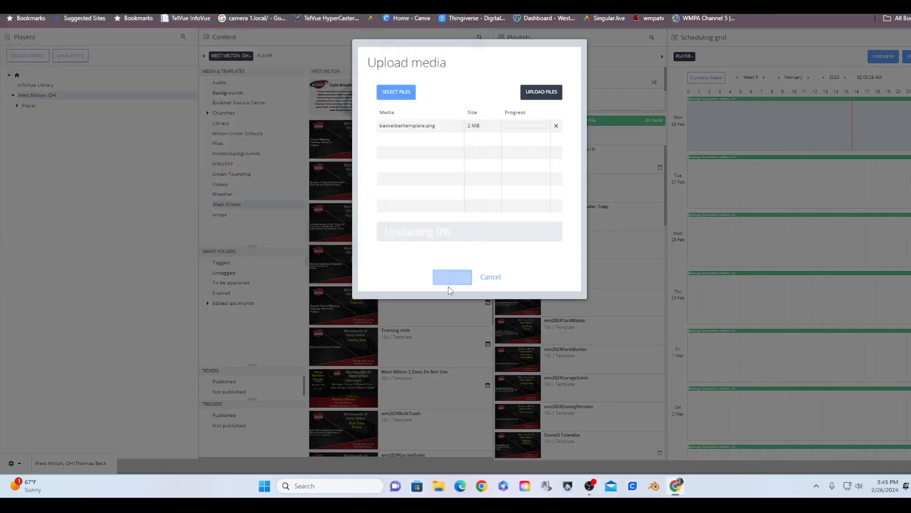
{"action": "left_click", "coordinate": [546, 99]}
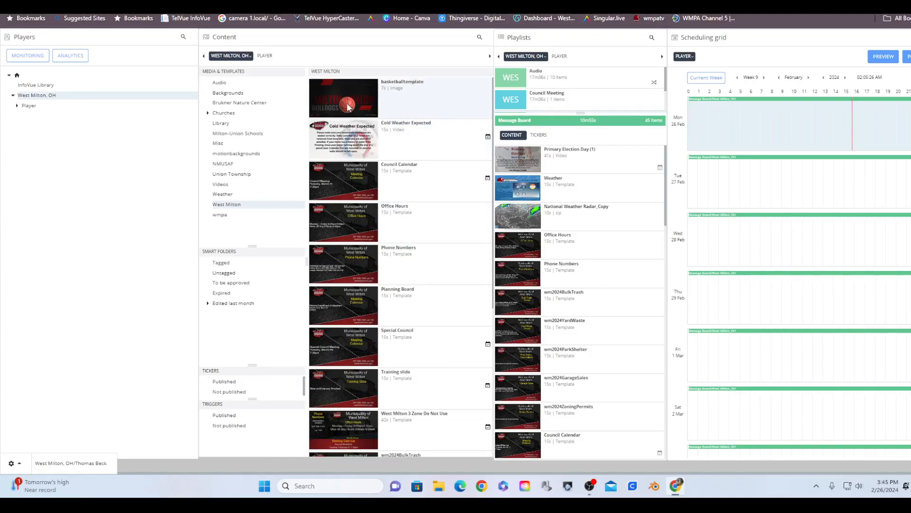
{"action": "left_click_drag", "start_coordinate": [348, 107], "coordinate": [535, 162]}
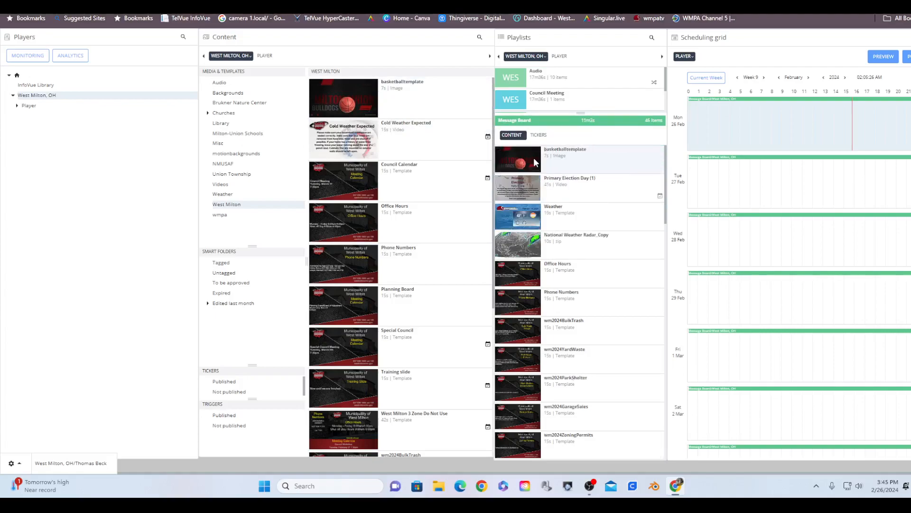
Examine the playlist properties of the basketballtemplate image, including where a validity period is added and deleted, and leave without changes.
{"action": "double_click", "coordinate": [534, 158]}
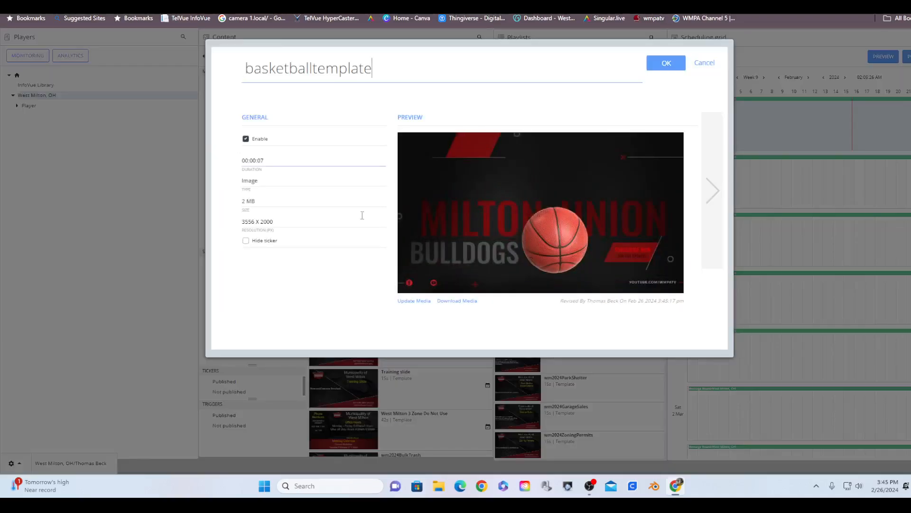
{"action": "left_click", "coordinate": [715, 200]}
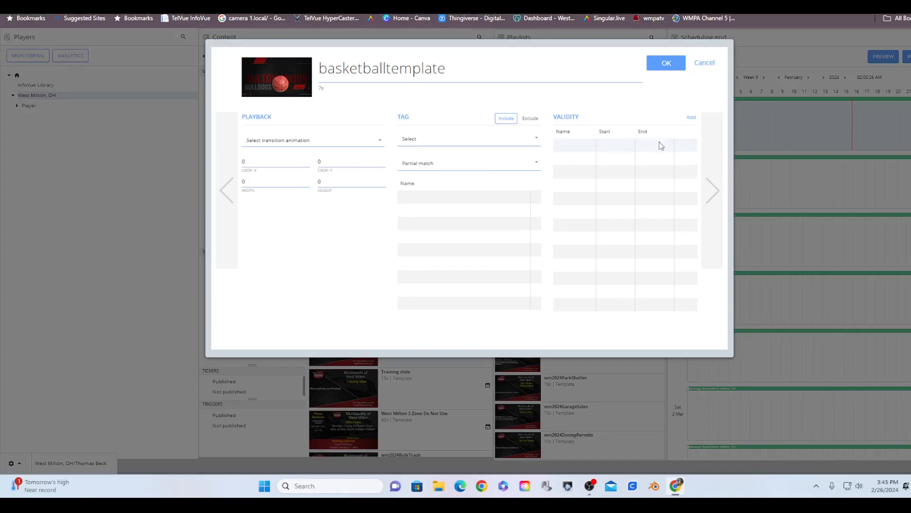
{"action": "left_click", "coordinate": [691, 117]}
{"action": "left_click", "coordinate": [692, 145]}
{"action": "left_click", "coordinate": [695, 65]}
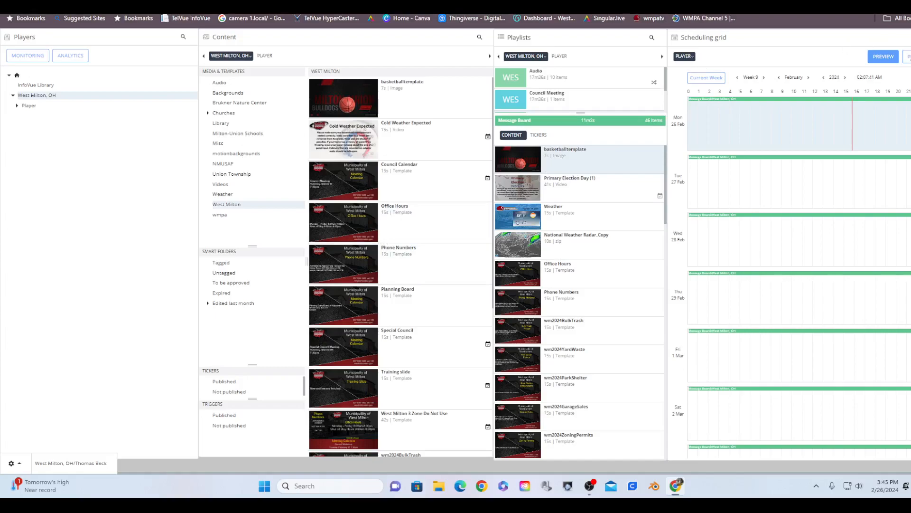
Publish the updated Message Board playlist to the player, check the YouTube channel broadcast, and return to InfoVue.
{"action": "left_click", "coordinate": [908, 57]}
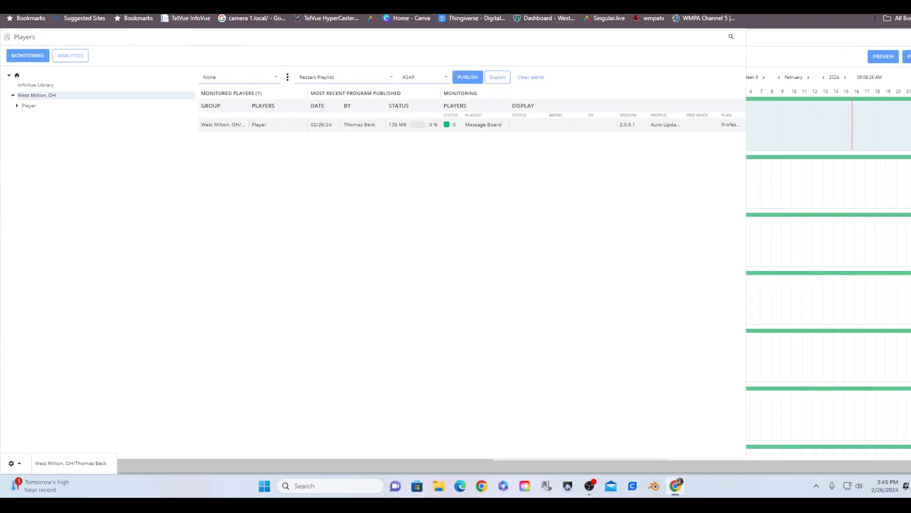
{"action": "left_click", "coordinate": [56, 2]}
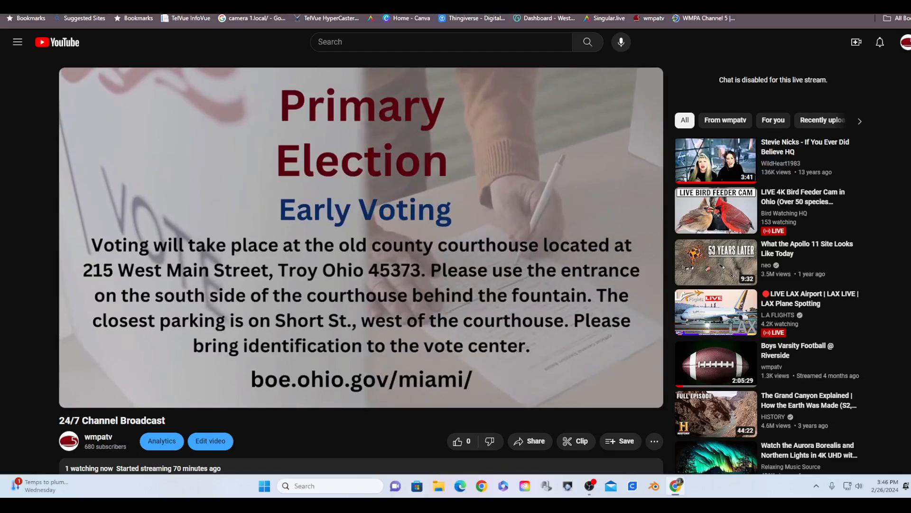
{"action": "key", "text": "ctrl+Tab"}
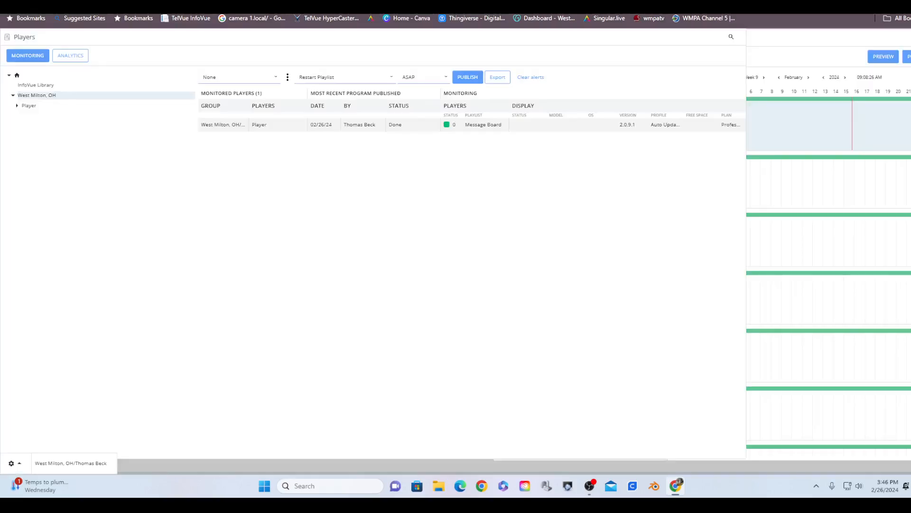
Remove the basketballtemplate image from the Message Board playlist and publish the change to the player.
{"action": "left_click", "coordinate": [27, 55]}
{"action": "right_click", "coordinate": [575, 156]}
{"action": "left_click", "coordinate": [587, 182]}
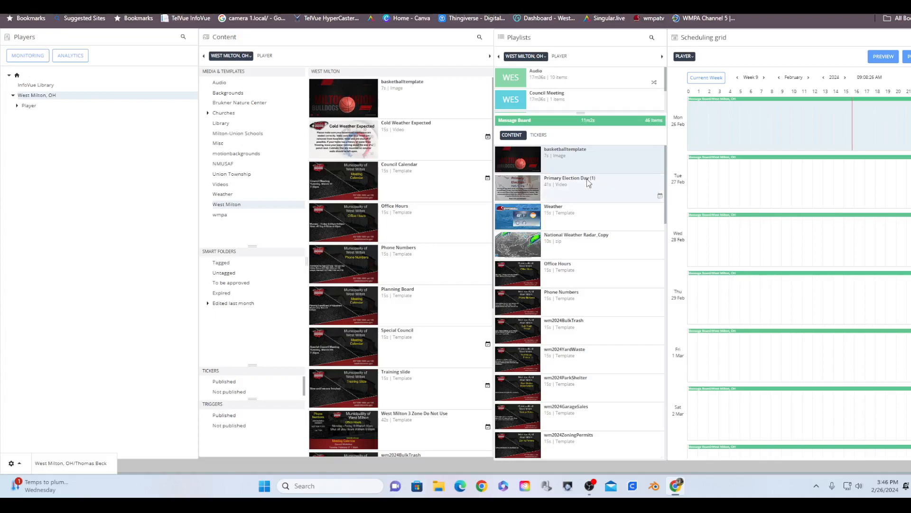
{"action": "left_click", "coordinate": [909, 57]}
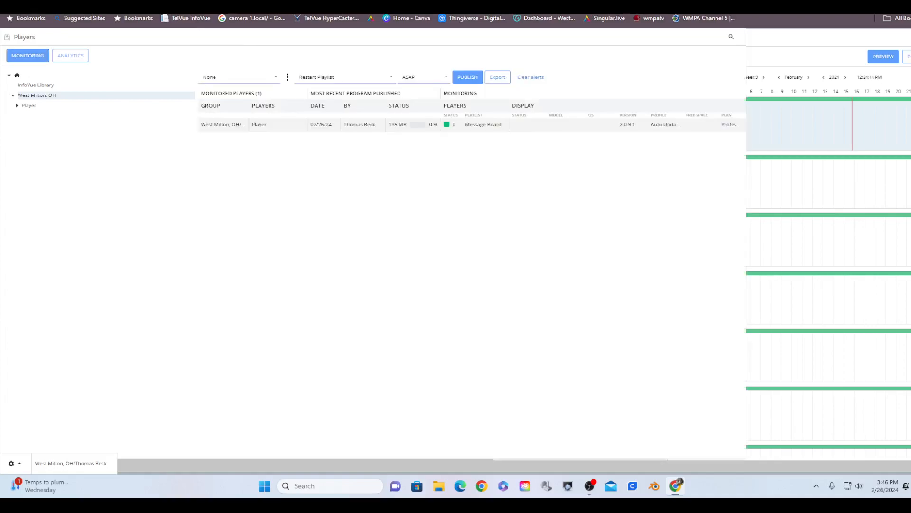
{"action": "left_click", "coordinate": [467, 80]}
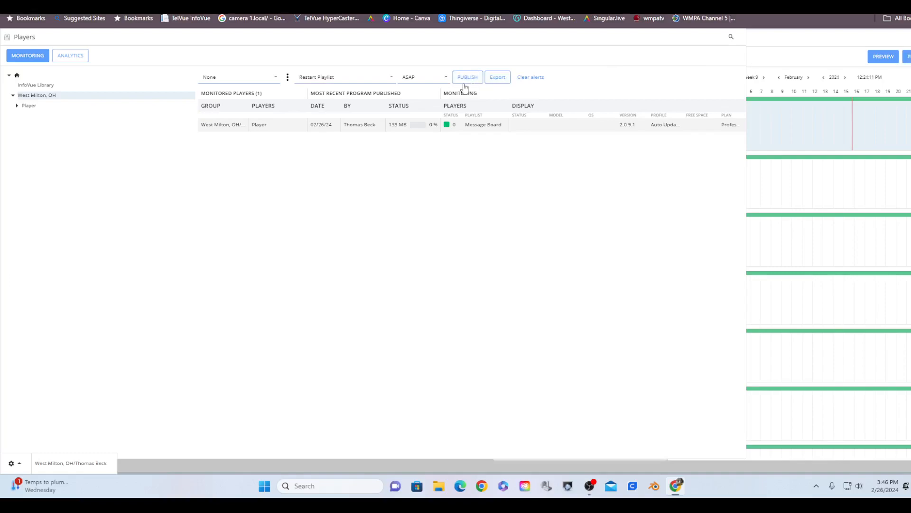